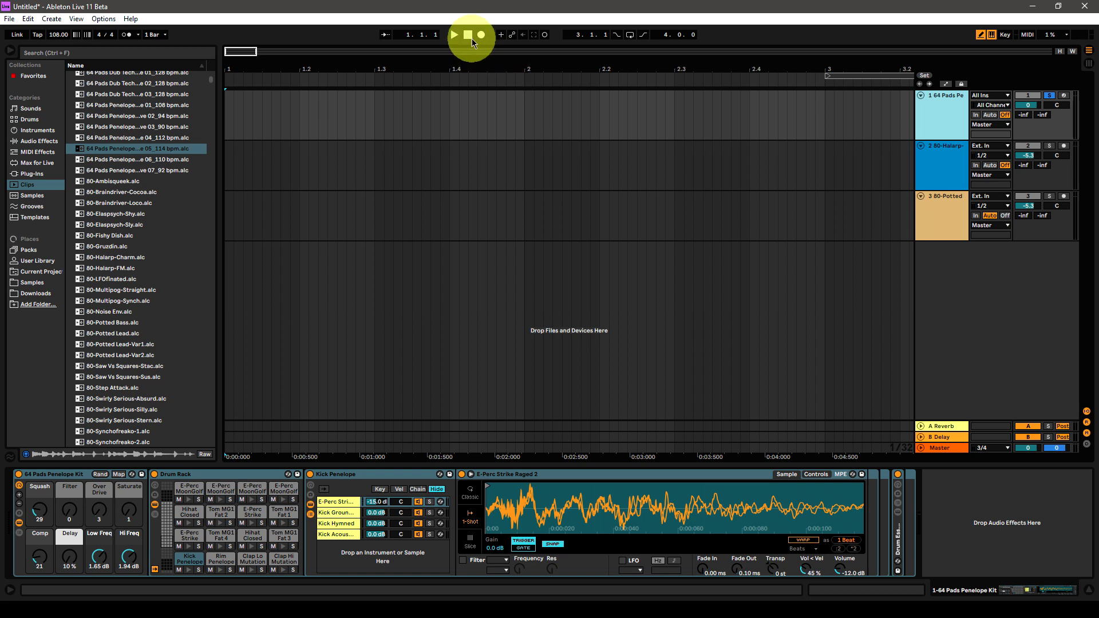
# Step: Compare the set's clips in Session View with the empty timeline in Arrangement View, finishing in Arrangement View
pyautogui.click(468, 37)
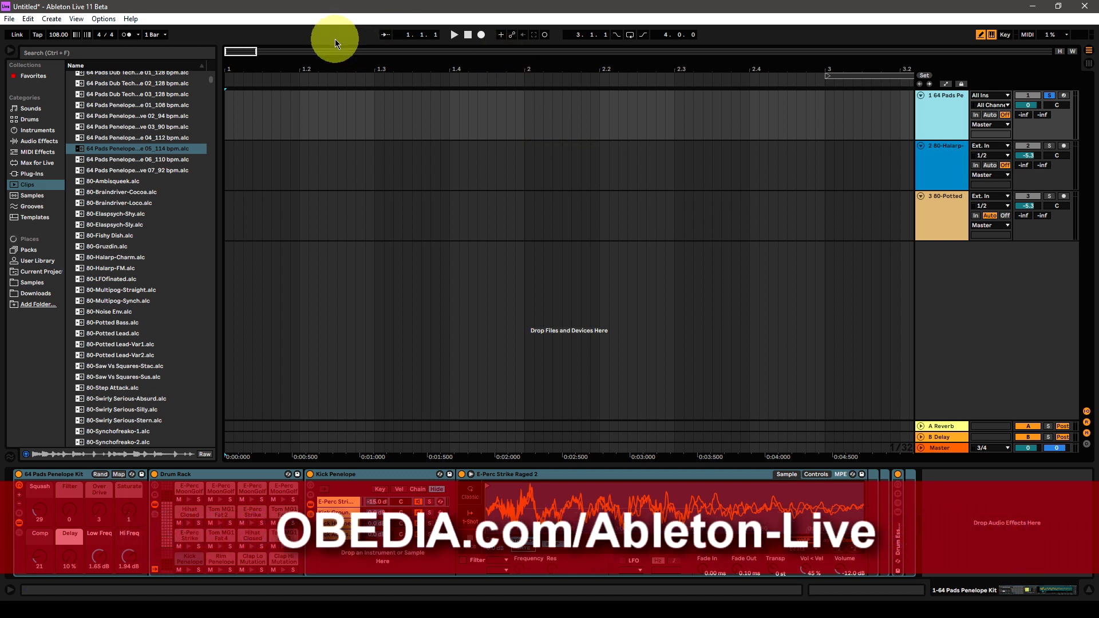
pyautogui.press('Tab')
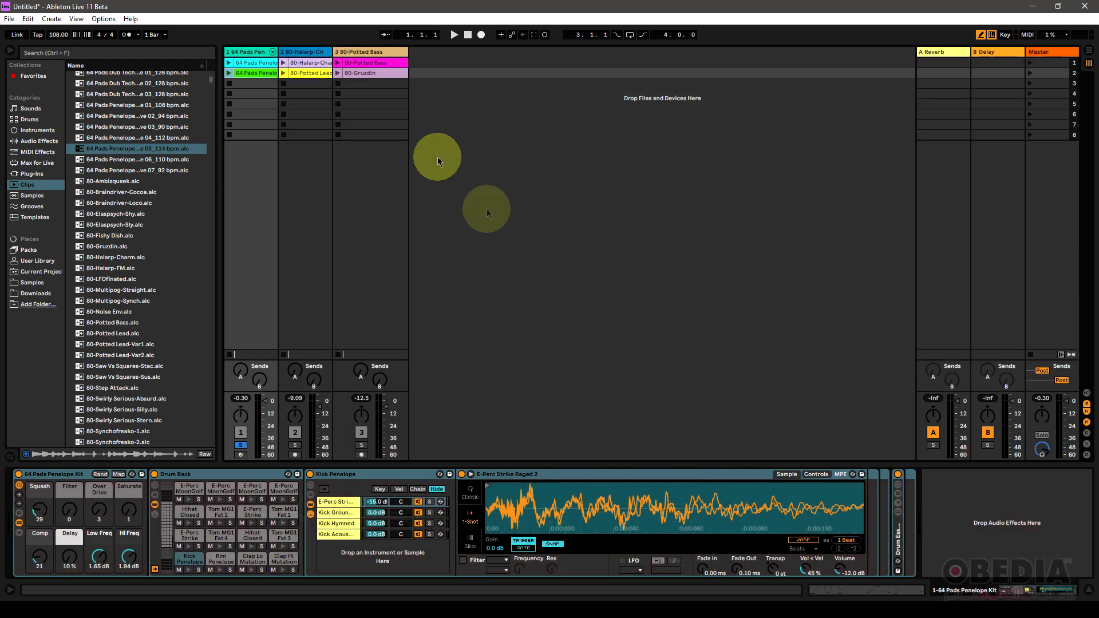
pyautogui.press('Tab')
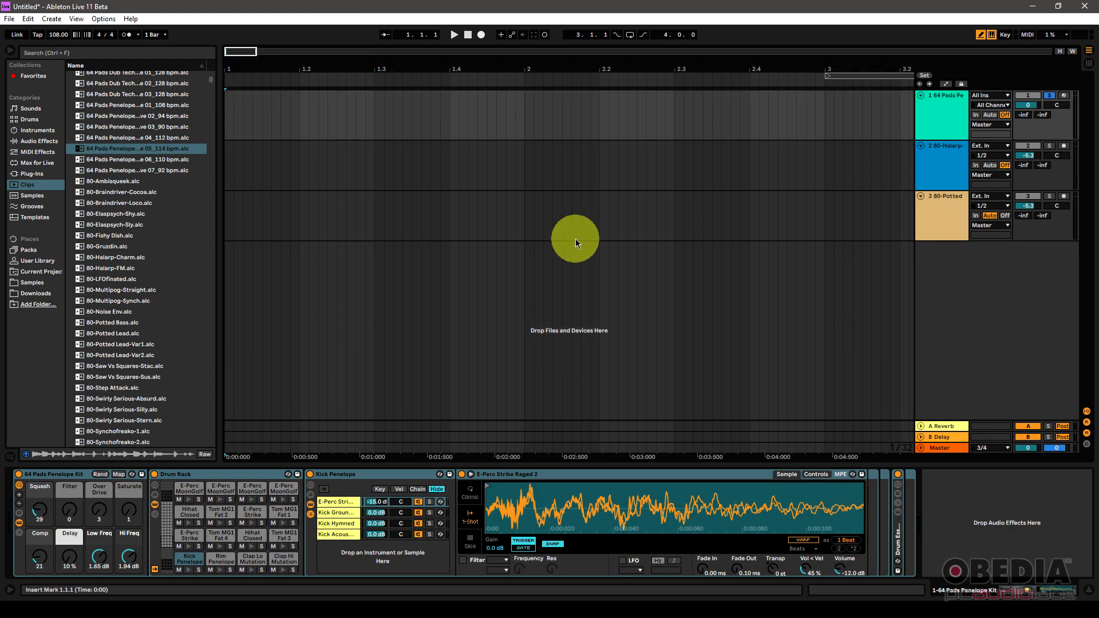
pyautogui.press('Tab')
pyautogui.press('Tab')
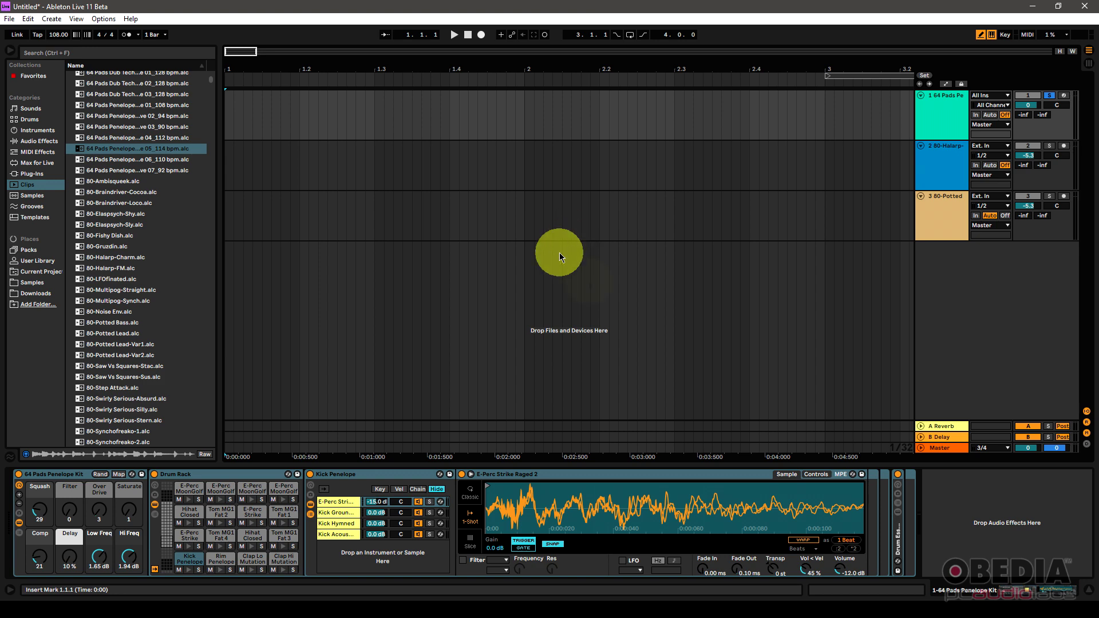
pyautogui.press('Tab')
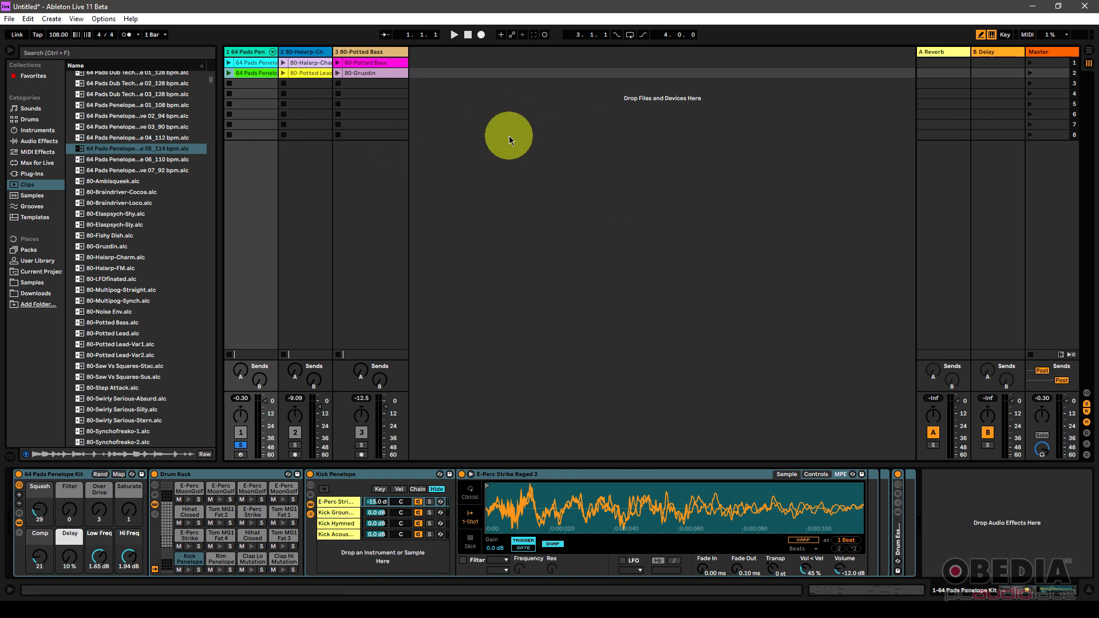
pyautogui.press('Tab')
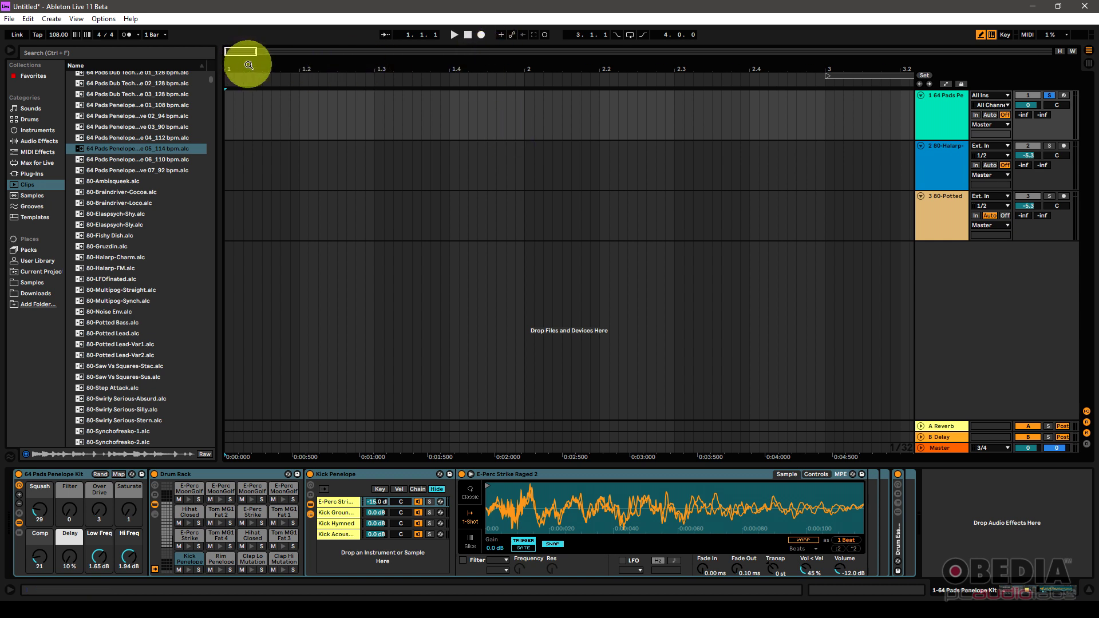
# Step: Unsolo the 64 Pads Penelope track and increase the height of all three tracks together
pyautogui.moveTo(250, 59); pyautogui.dragTo(254, 65)
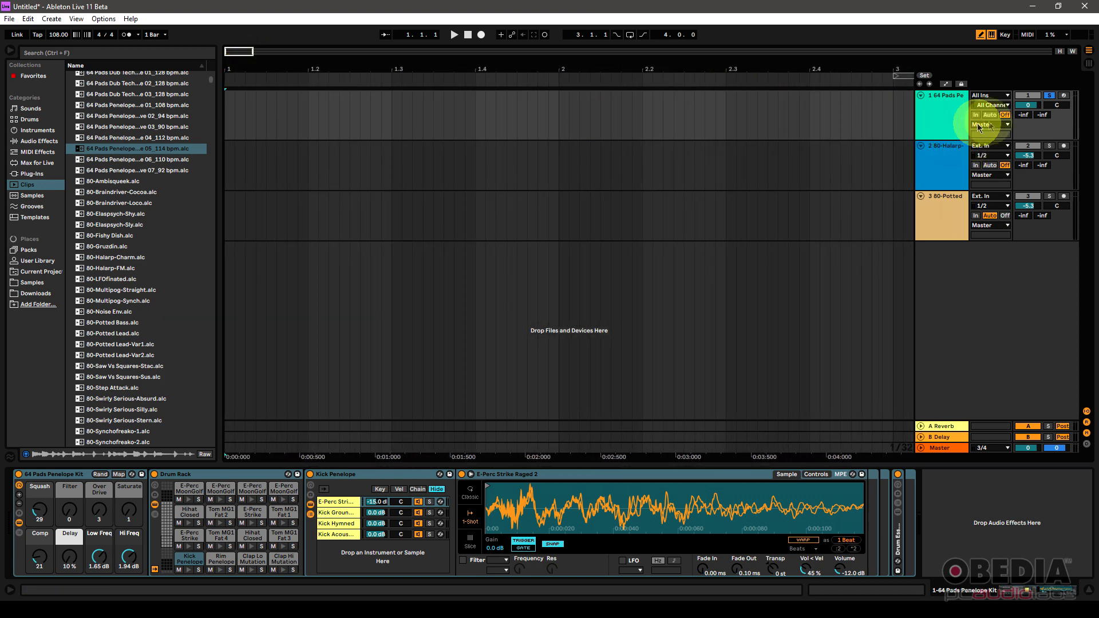
pyautogui.click(1049, 96)
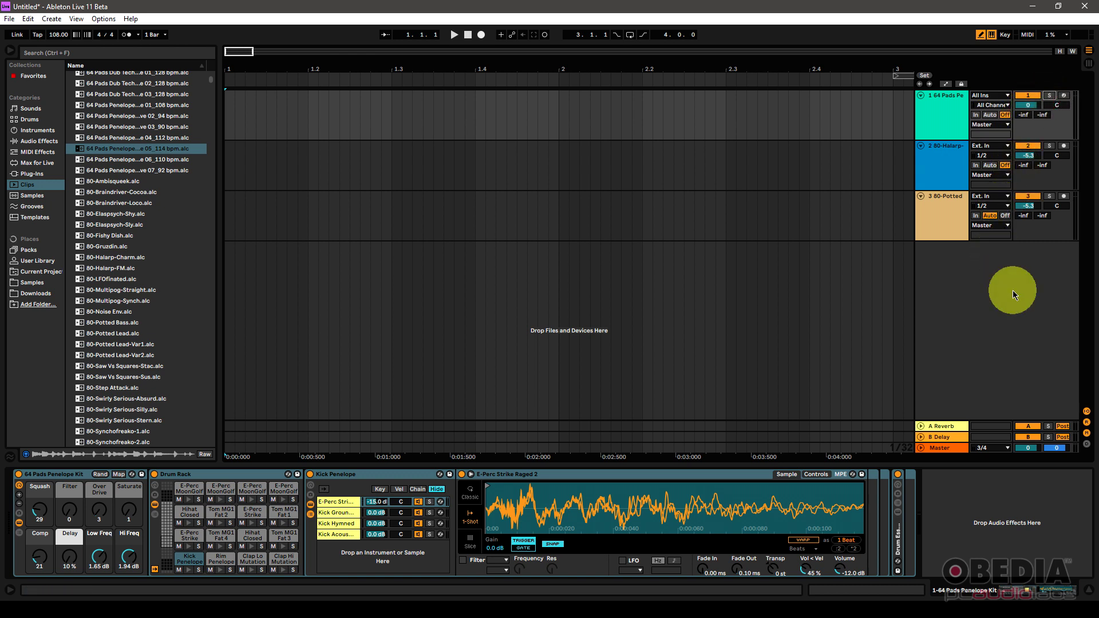
pyautogui.click(943, 129)
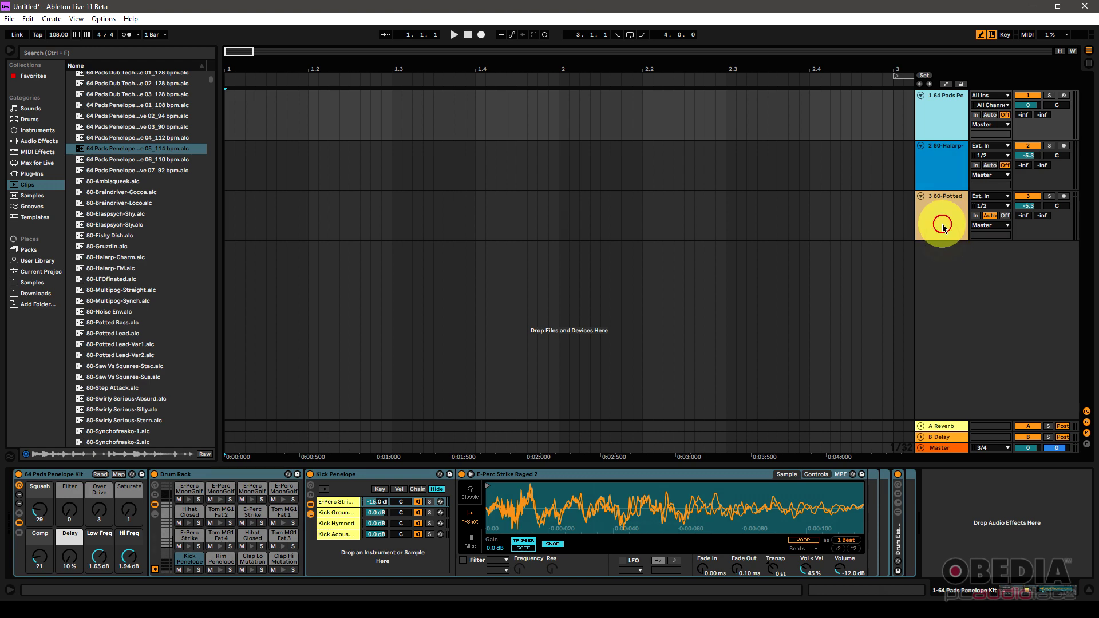
pyautogui.keyDown('shift'); pyautogui.click(944, 222); pyautogui.keyUp('shift')
pyautogui.moveTo(942, 239); pyautogui.dragTo(927, 290)
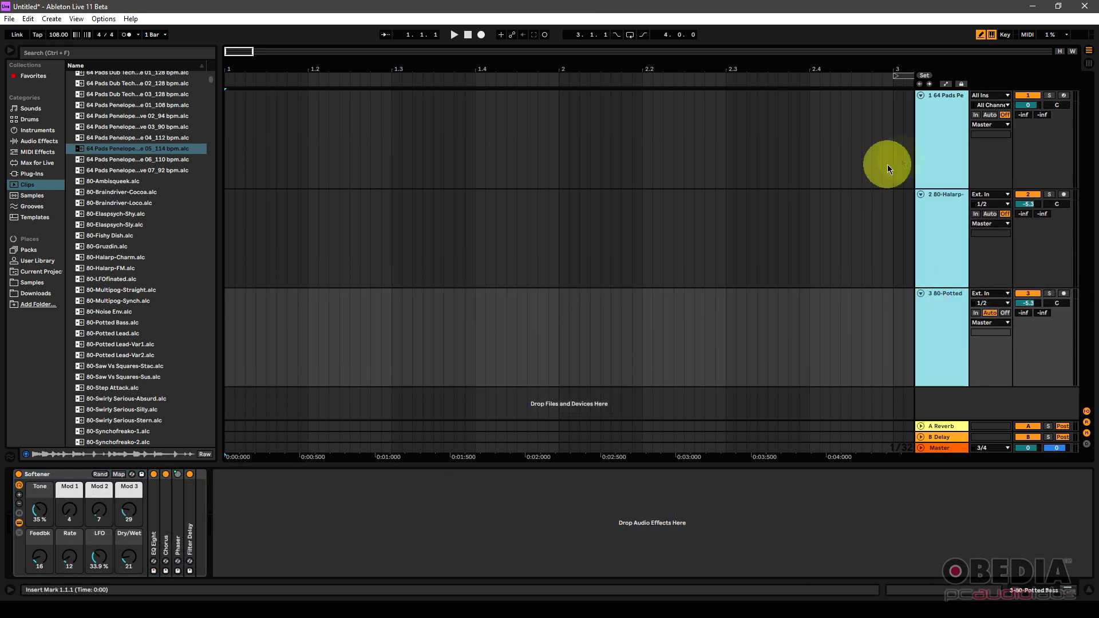
pyautogui.click(937, 135)
# Step: Stop playback in Session View, return the position to 1.1.1, and stop all clips
pyautogui.press('Tab')
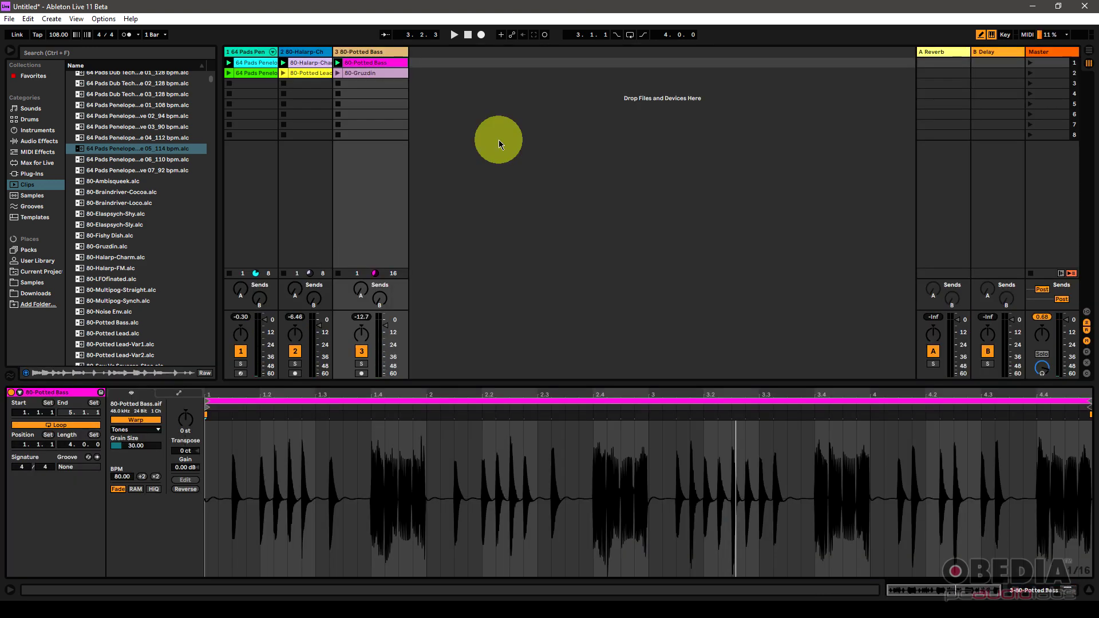
pyautogui.click(468, 35)
pyautogui.click(468, 35)
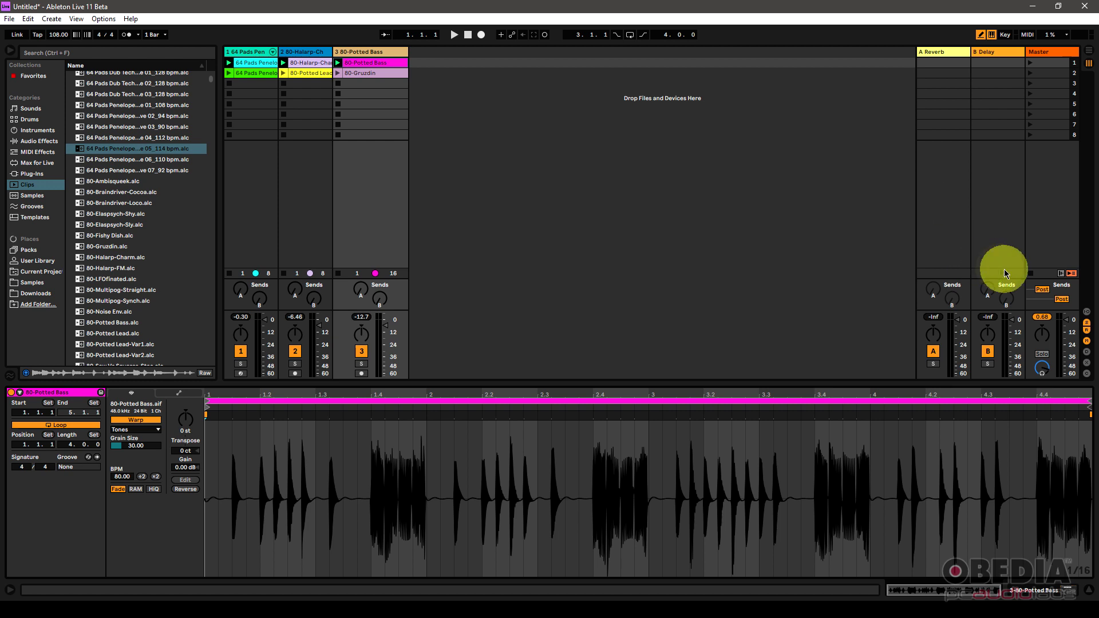
pyautogui.click(1026, 275)
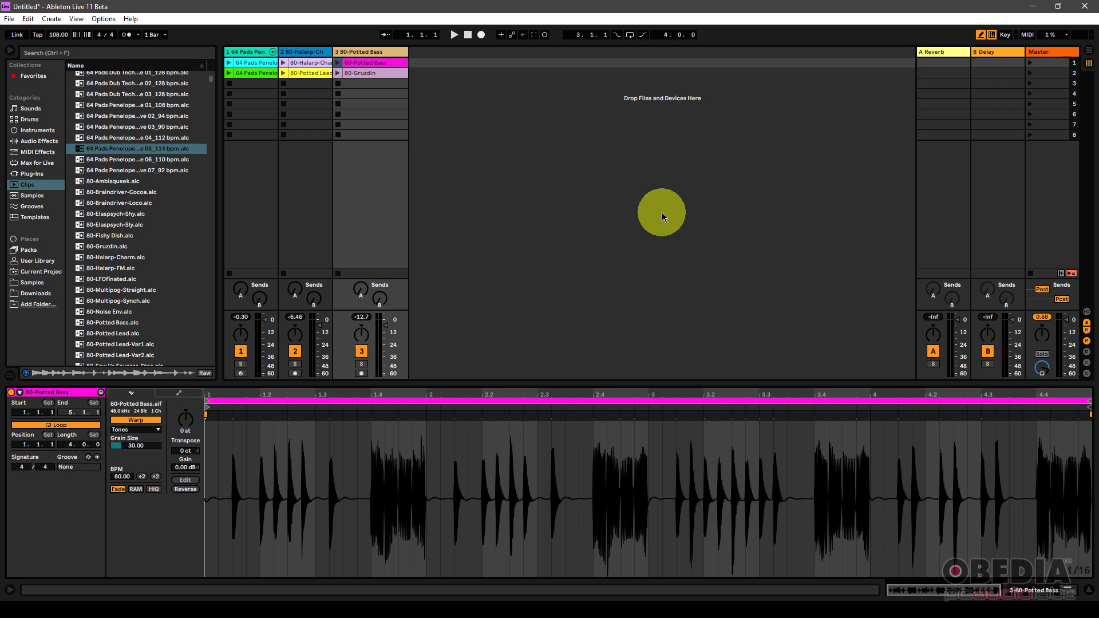
# Step: Show the Arrangement View and shrink the clip detail area so all three enlarged tracks fit
pyautogui.press('Tab')
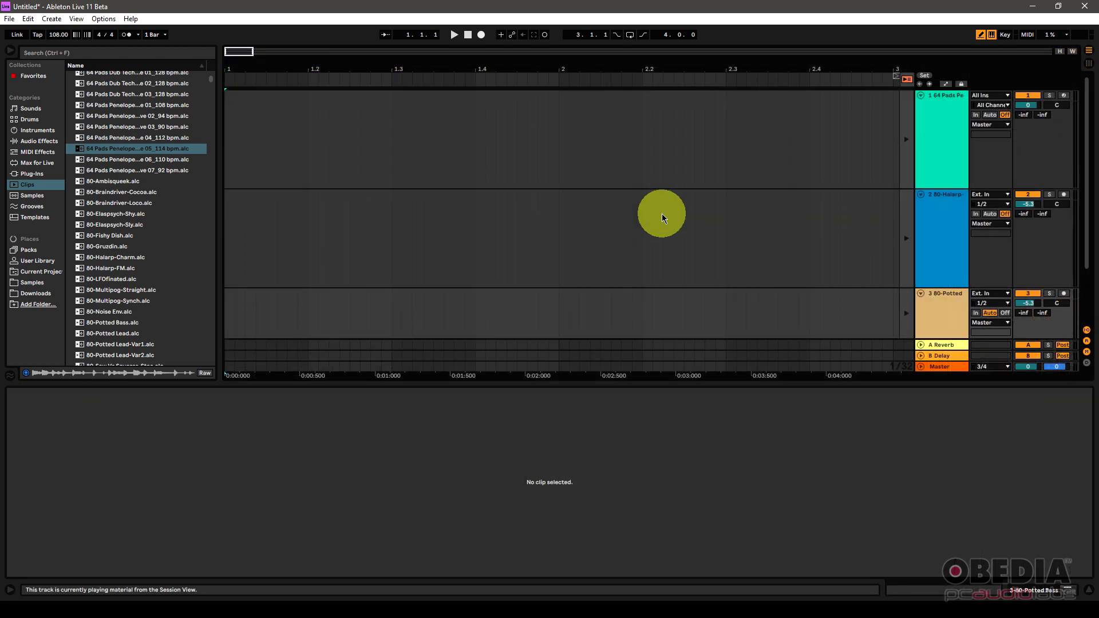
pyautogui.scroll(-2, 662, 214)
pyautogui.scroll(2, 661, 214)
pyautogui.scroll(-1, 662, 214)
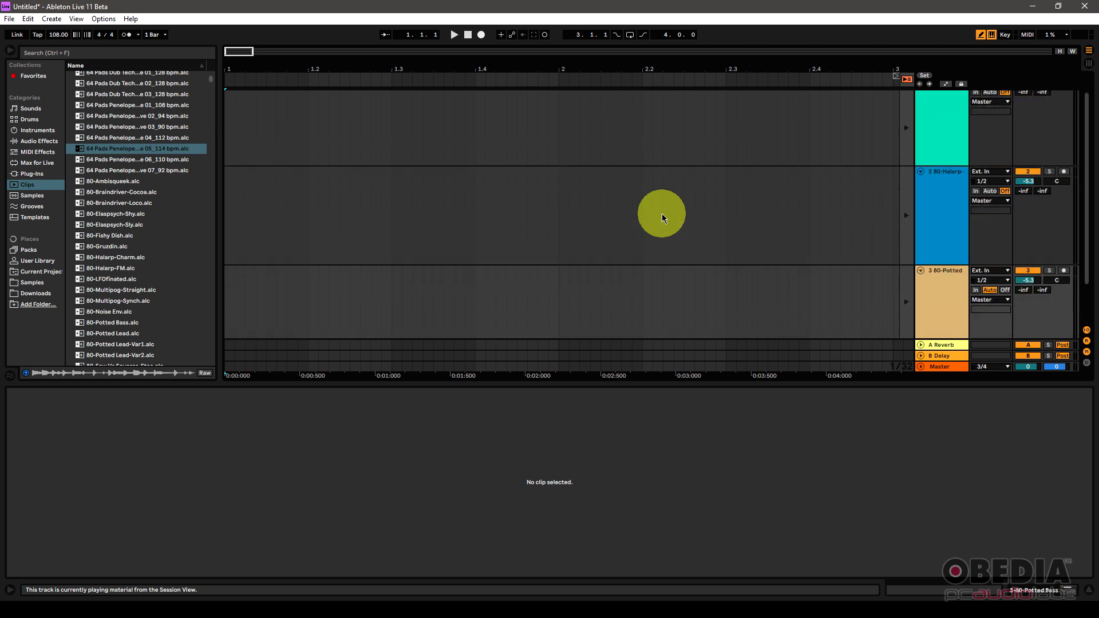
pyautogui.moveTo(730, 385); pyautogui.dragTo(730, 465)
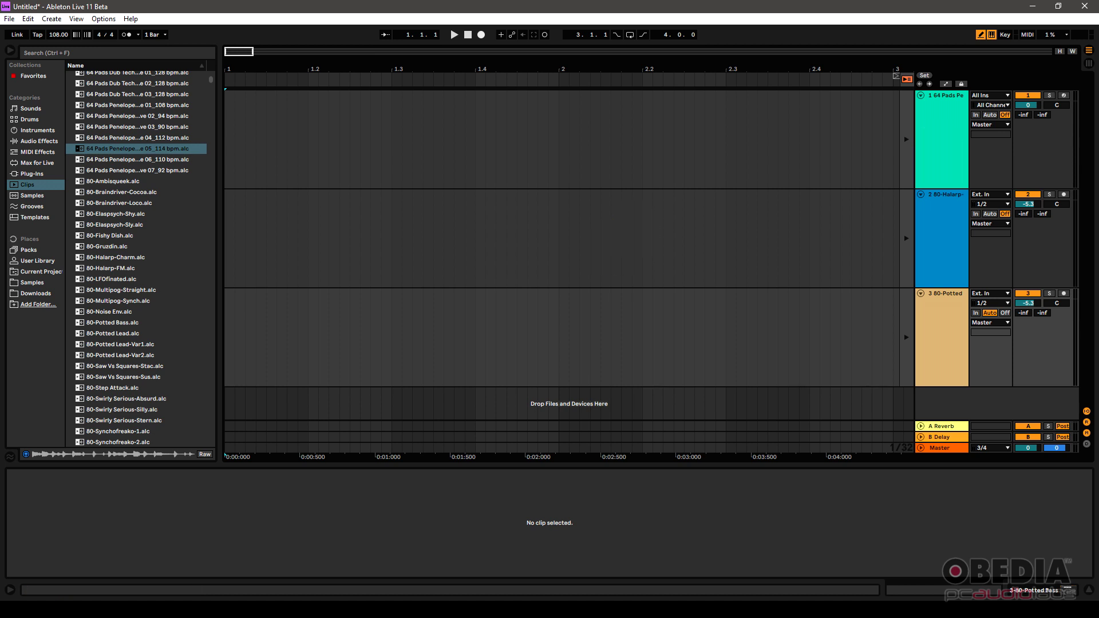
# Step: Record the first scene's clips from Session View into the Arrangement for about three bars, and return the transport to 1.1.1
pyautogui.press('Tab')
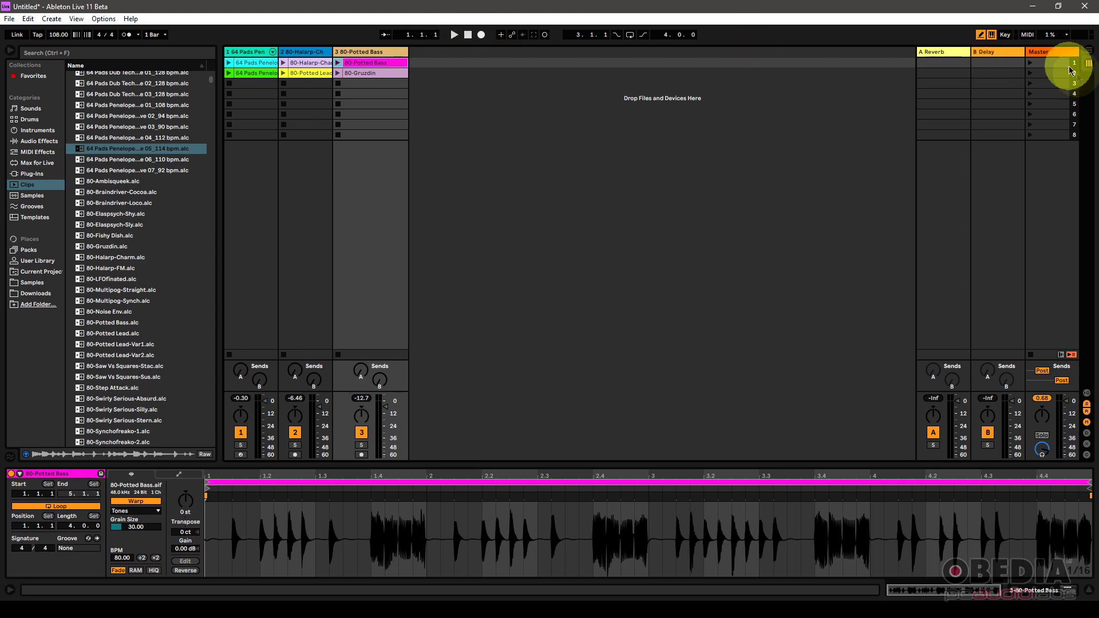
pyautogui.press('F9')
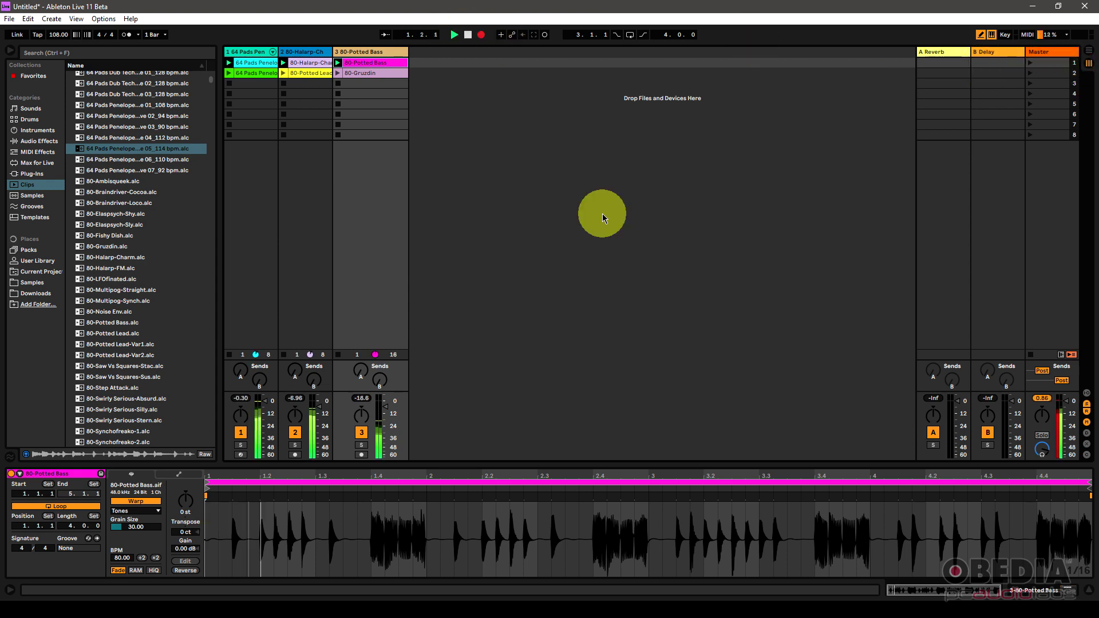
pyautogui.press('Tab')
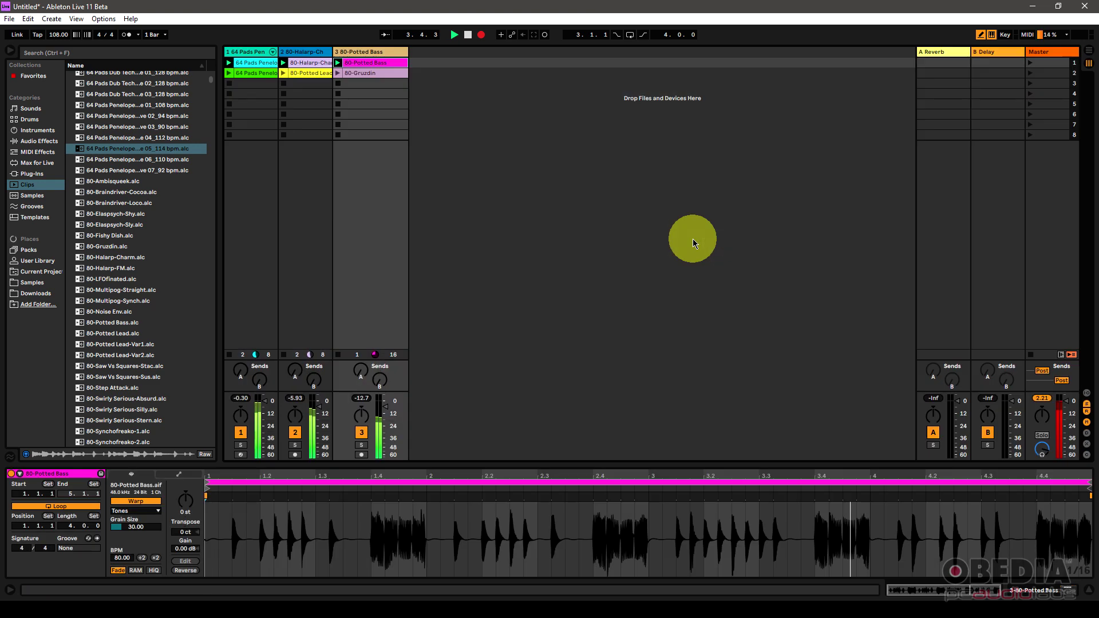
pyautogui.press('Tab')
# Step: Show the take lanes of the 64 Pads Penelope track in the Arrangement View
pyautogui.press('Tab')
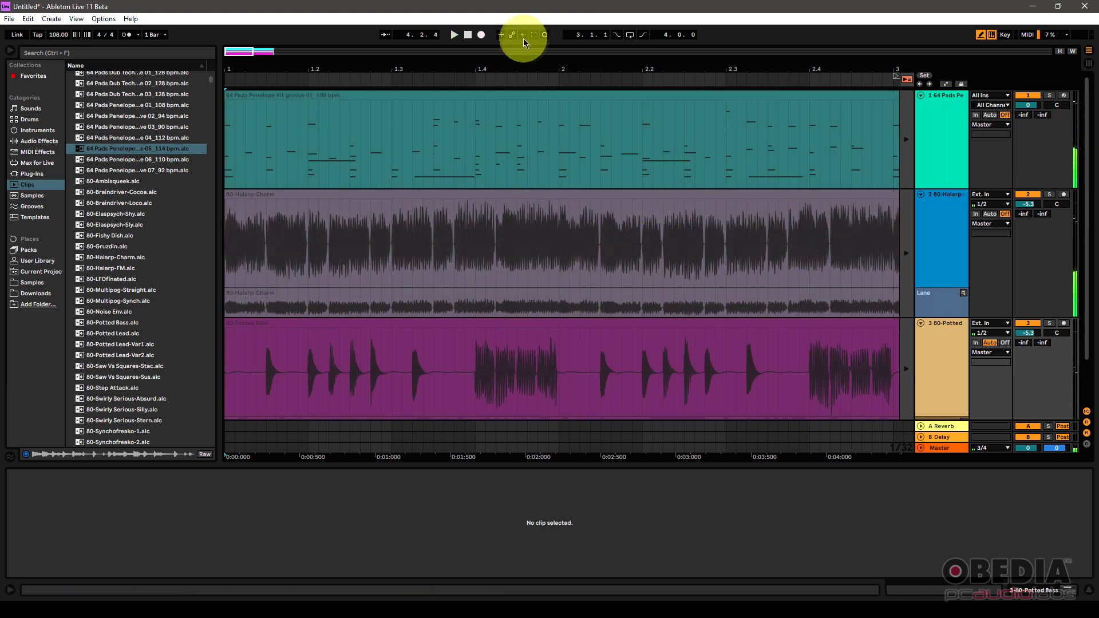
pyautogui.click(467, 35)
pyautogui.click(467, 35)
pyautogui.press('Tab')
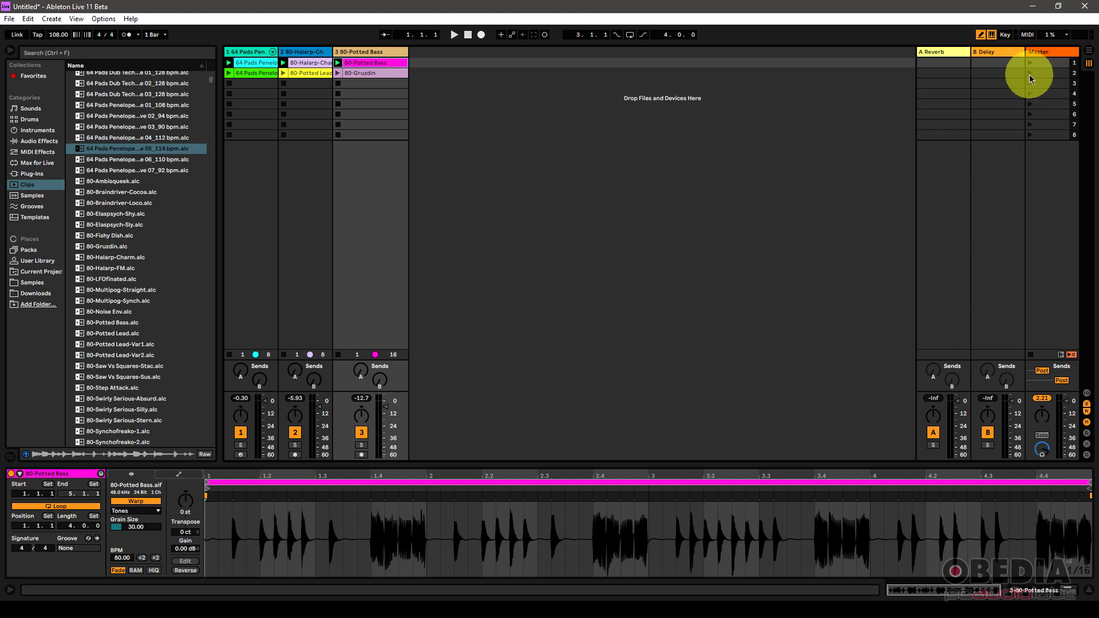
pyautogui.press('Tab')
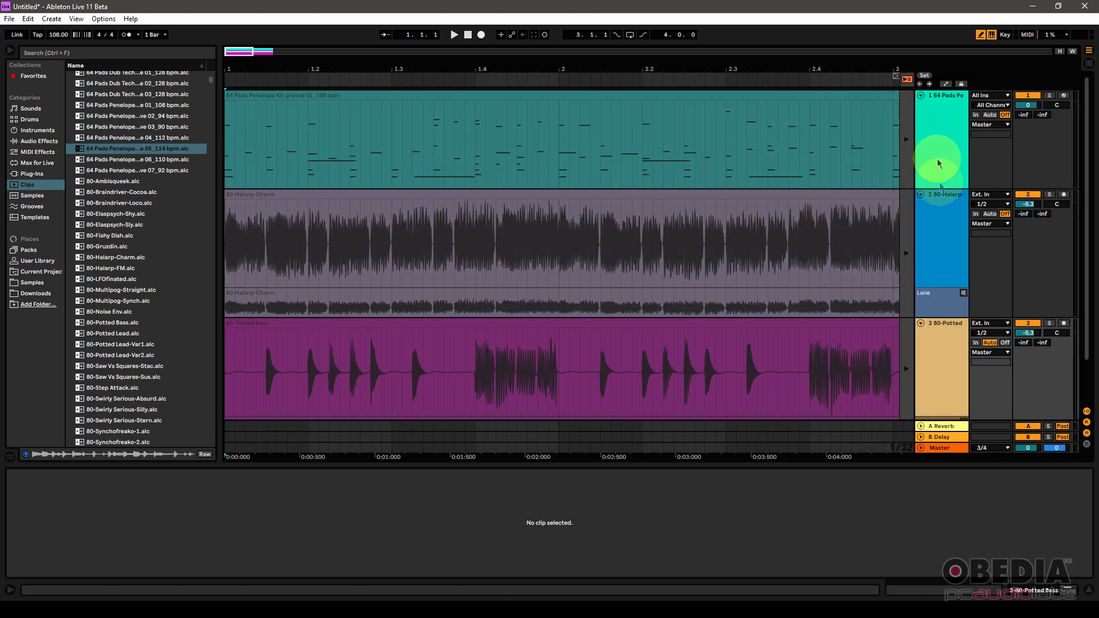
pyautogui.scroll(-2, 940, 289)
pyautogui.scroll(2, 940, 289)
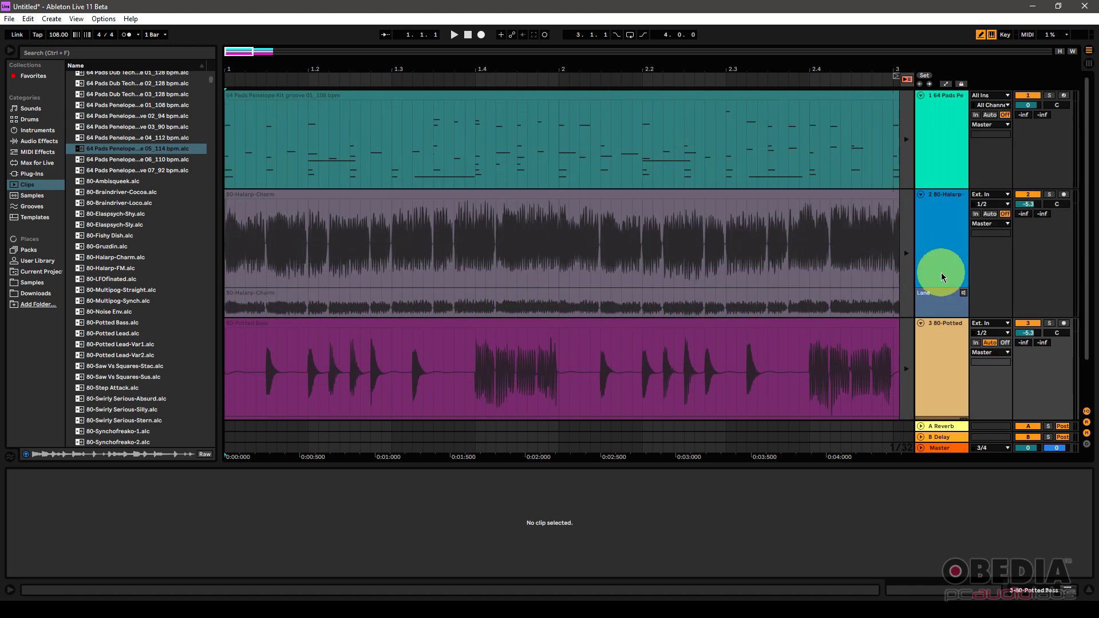
pyautogui.rightClick(935, 155)
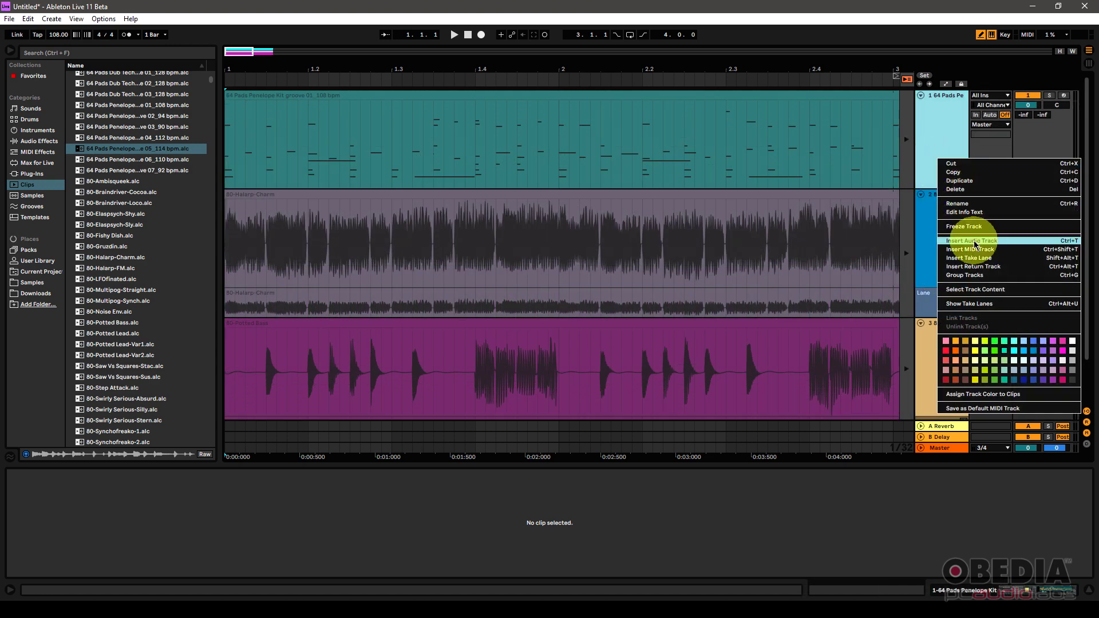
pyautogui.click(985, 304)
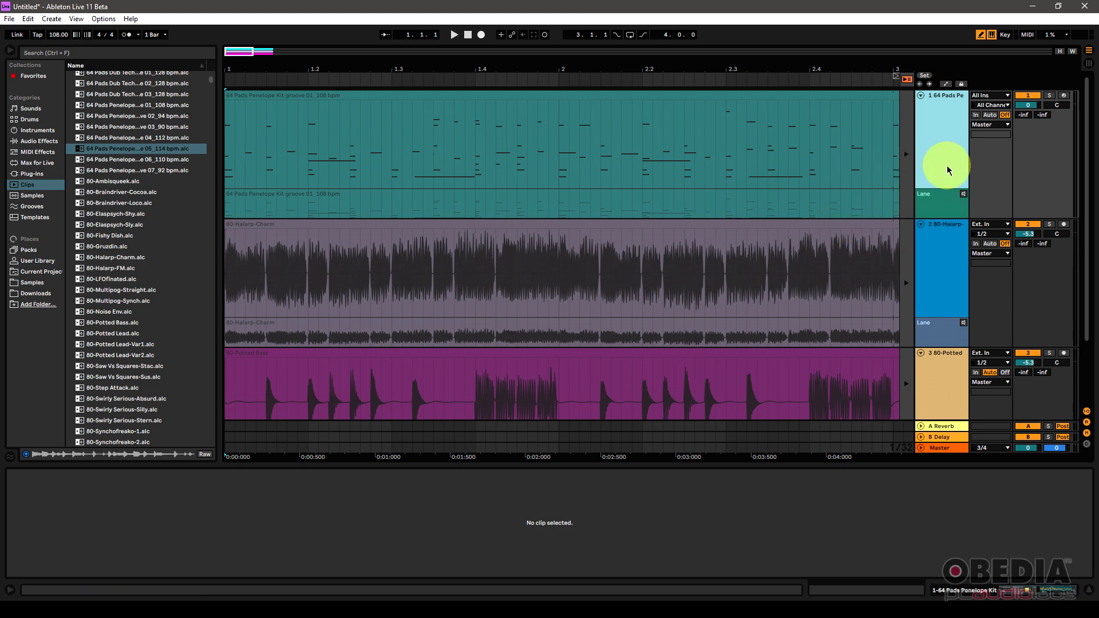
pyautogui.scroll(-3, 946, 171)
pyautogui.scroll(3, 937, 188)
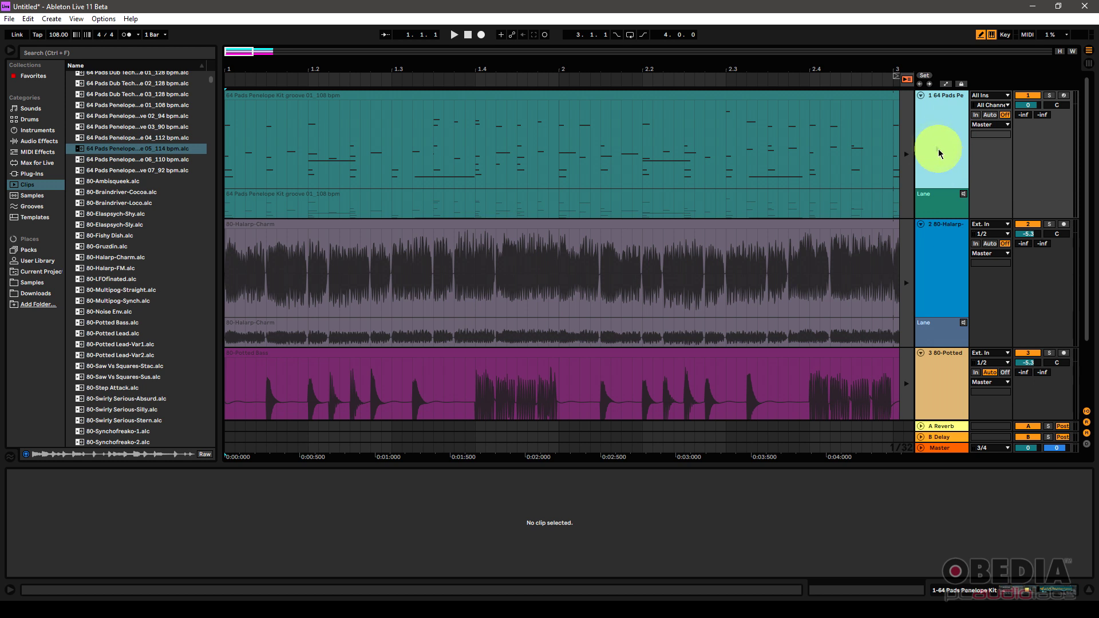
# Step: Examine the take lanes beneath the three recorded tracks in the Arrangement View
pyautogui.rightClick(937, 148)
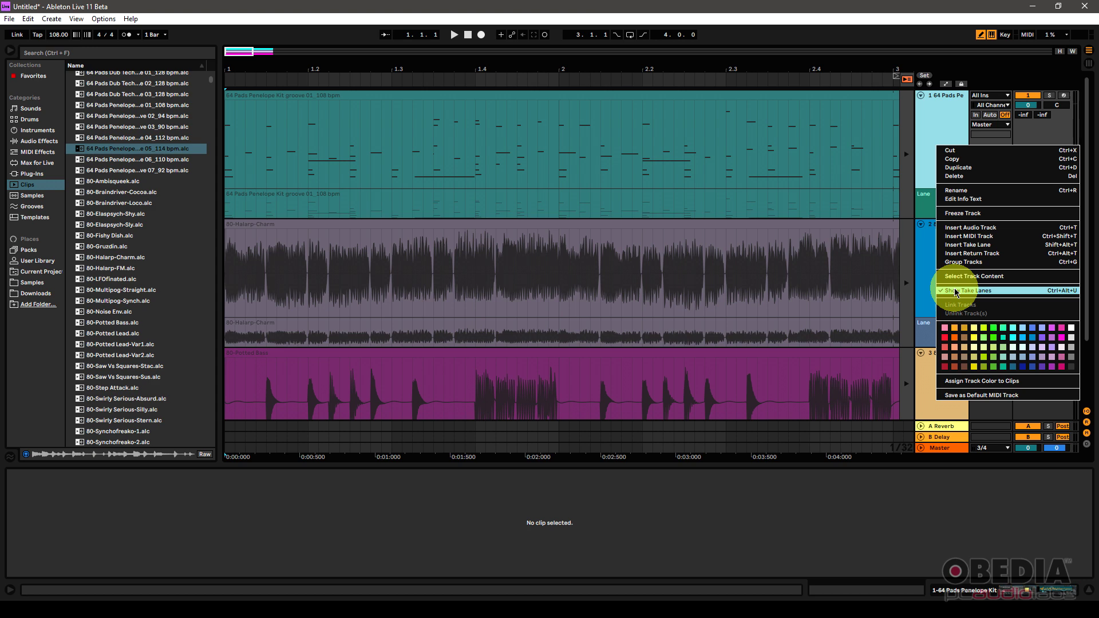
pyautogui.click(847, 511)
pyautogui.scroll(-3, 798, 264)
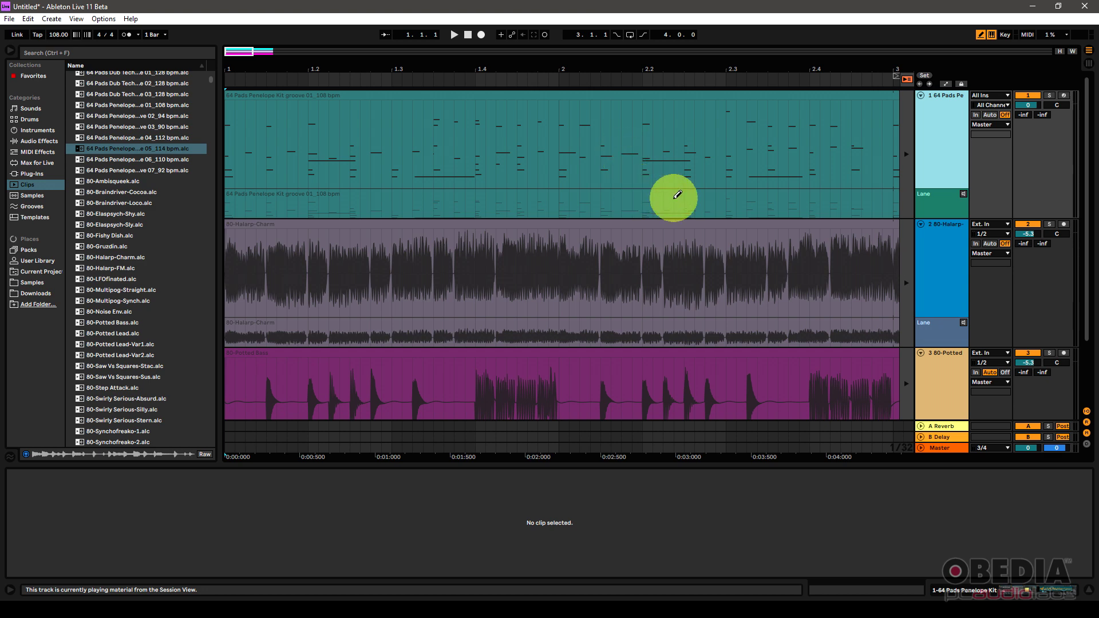
pyautogui.press('Tab')
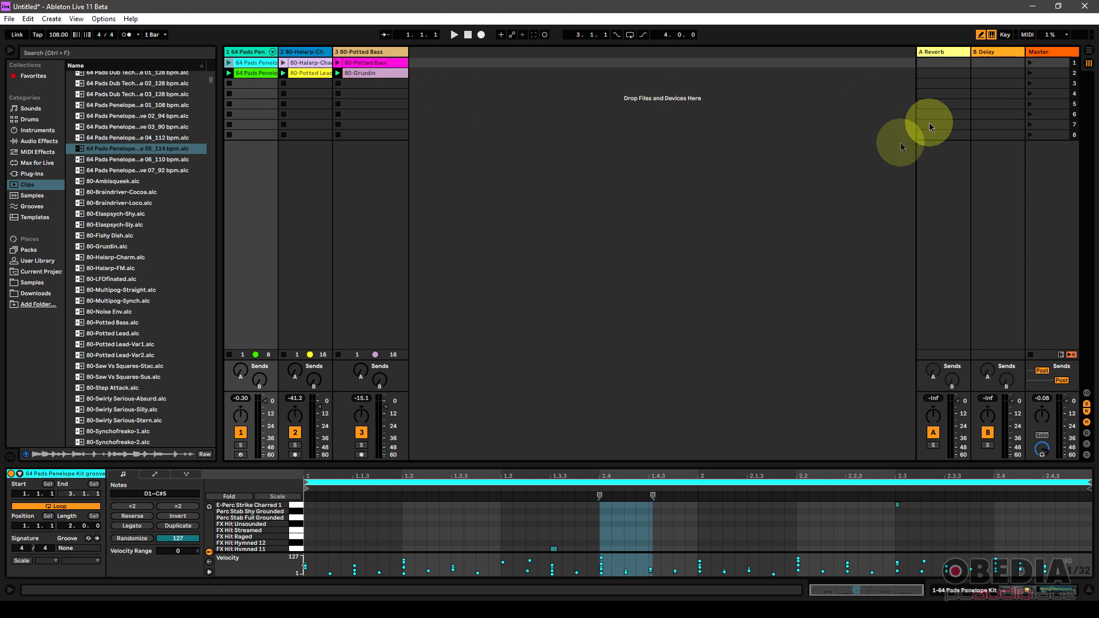
pyautogui.press('Tab')
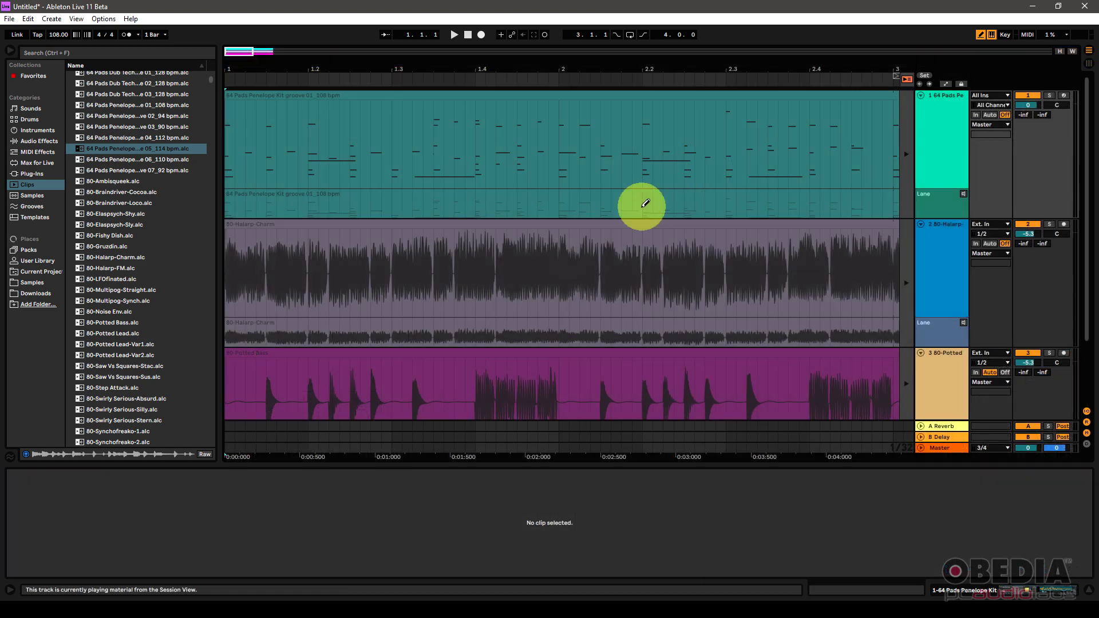
pyautogui.scroll(-3, 694, 263)
pyautogui.scroll(3, 694, 264)
pyautogui.scroll(-3, 699, 261)
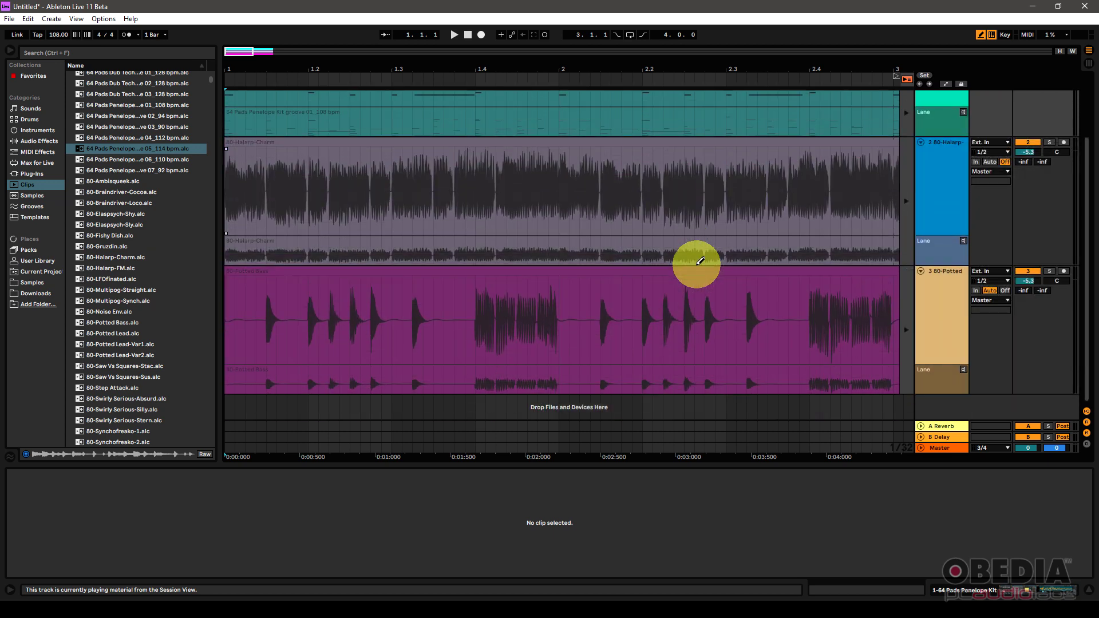
pyautogui.scroll(3, 700, 261)
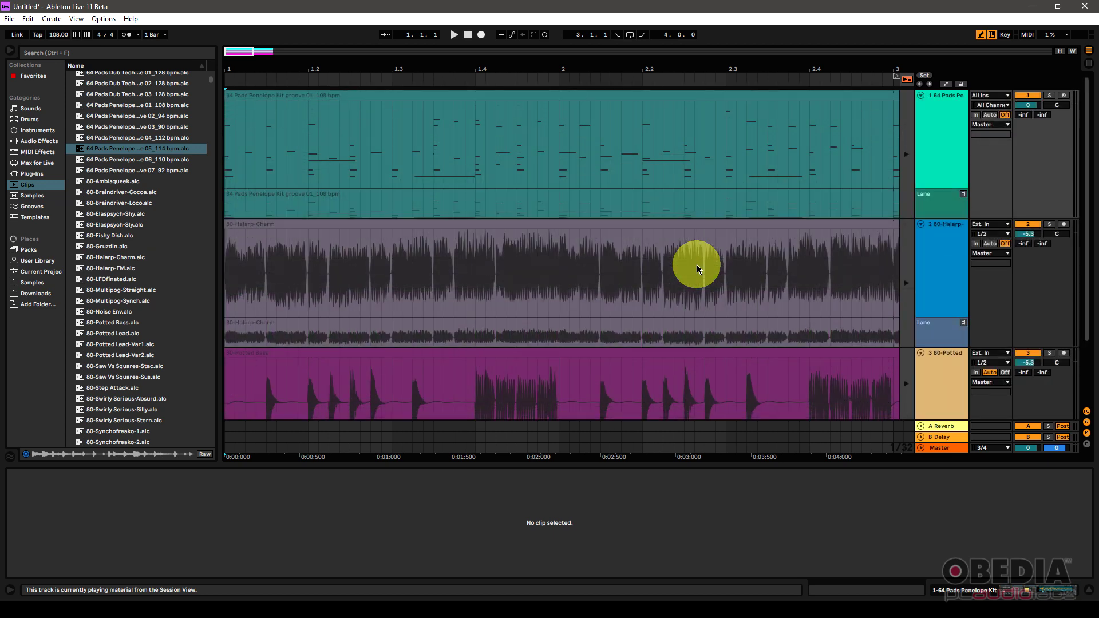
# Step: Record the second scene's clips from Session View over the existing Arrangement takes for about two bars, and stop recording
pyautogui.click(716, 190)
pyautogui.press('Tab')
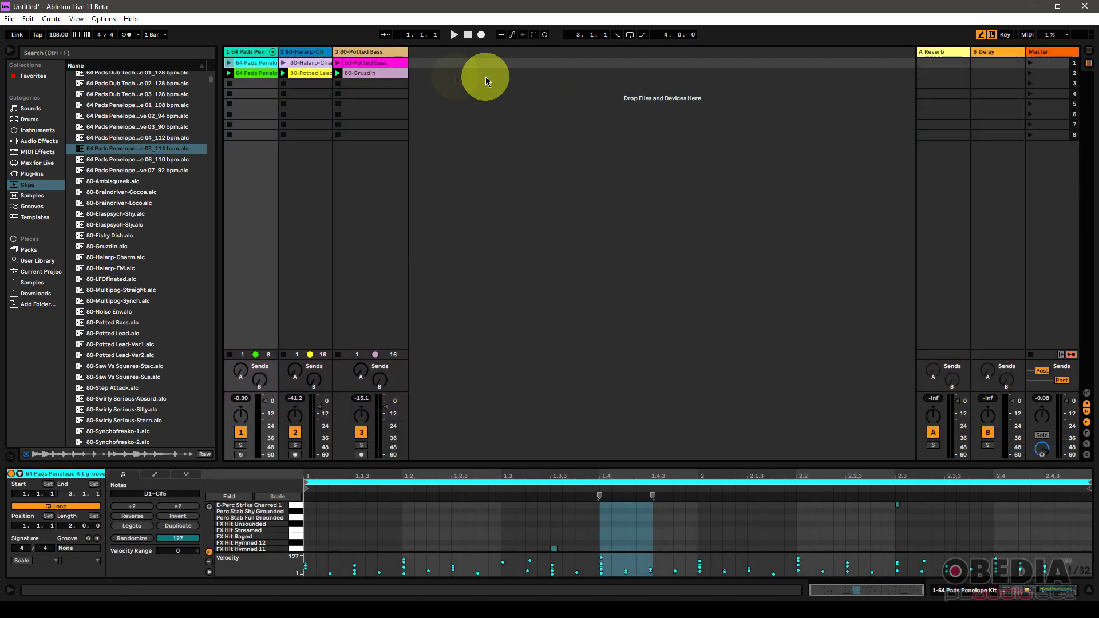
pyautogui.click(481, 35)
pyautogui.press('Tab')
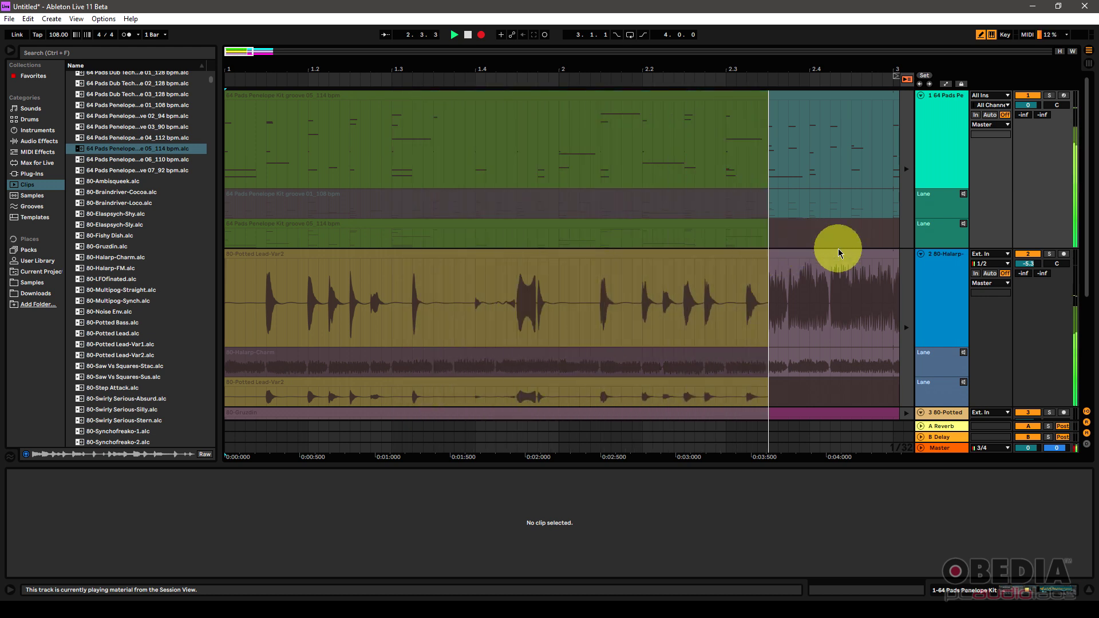
pyautogui.press('space')
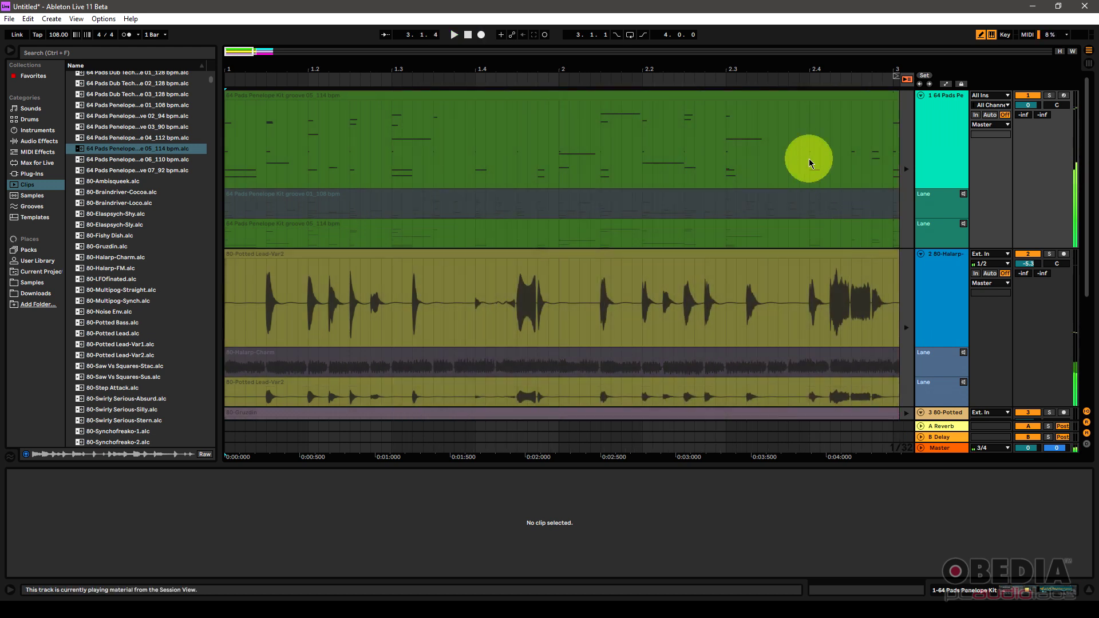
# Step: Enlarge the Arrangement area by shrinking the empty clip detail area, with the timeline focused on roughly bars 1 to 3
pyautogui.moveTo(632, 64); pyautogui.dragTo(632, 41)
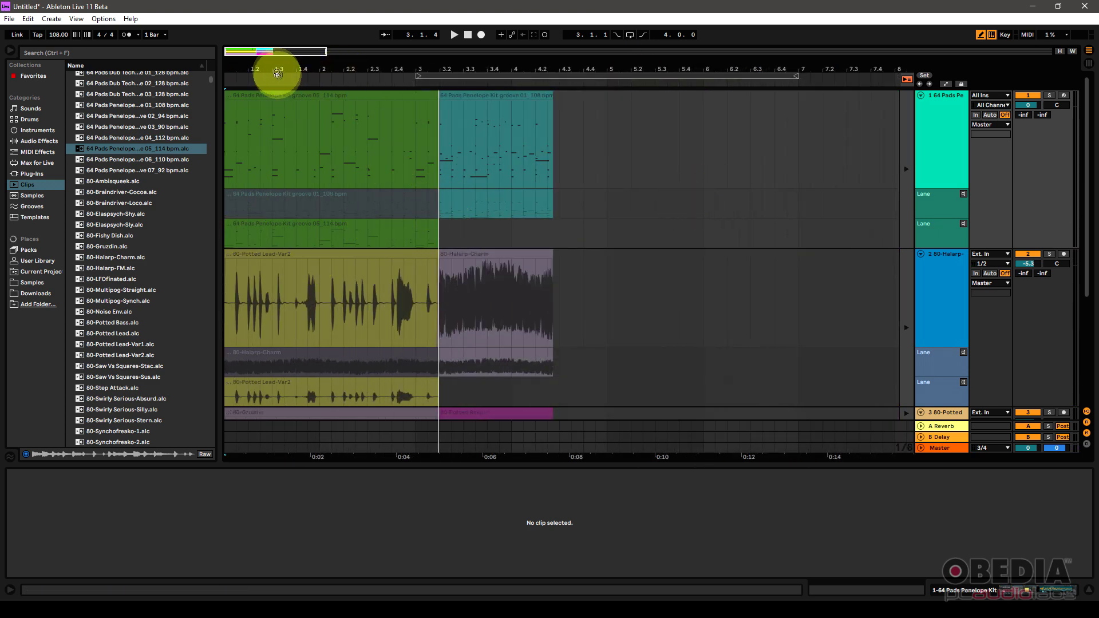
pyautogui.moveTo(275, 65); pyautogui.dragTo(277, 72)
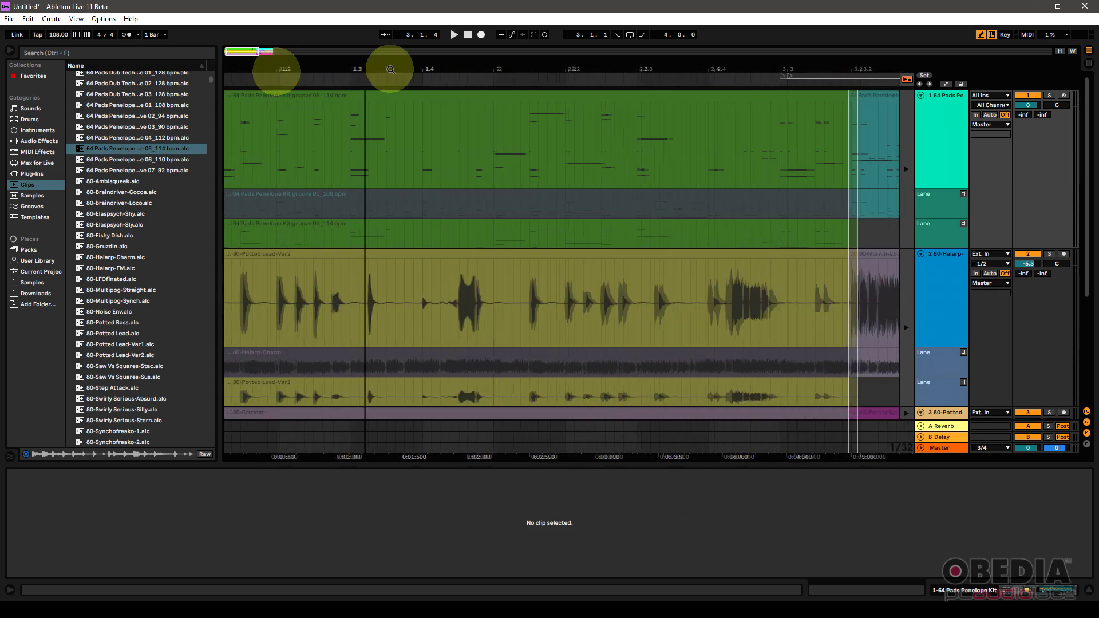
pyautogui.scroll(-2, 606, 227)
pyautogui.scroll(3, 607, 227)
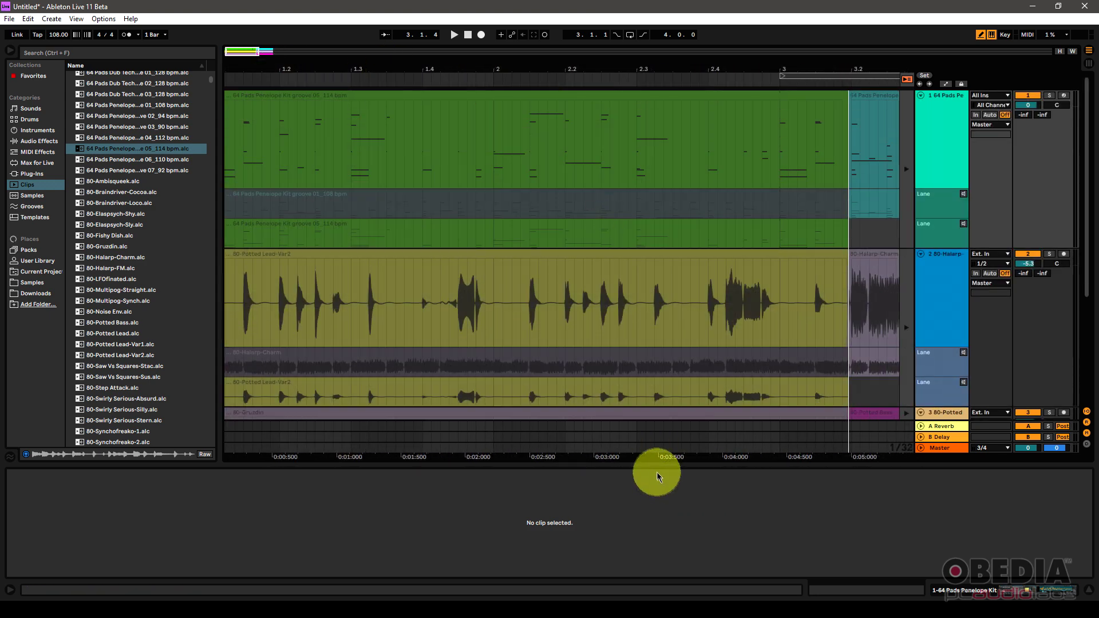
pyautogui.moveTo(651, 465); pyautogui.dragTo(646, 542)
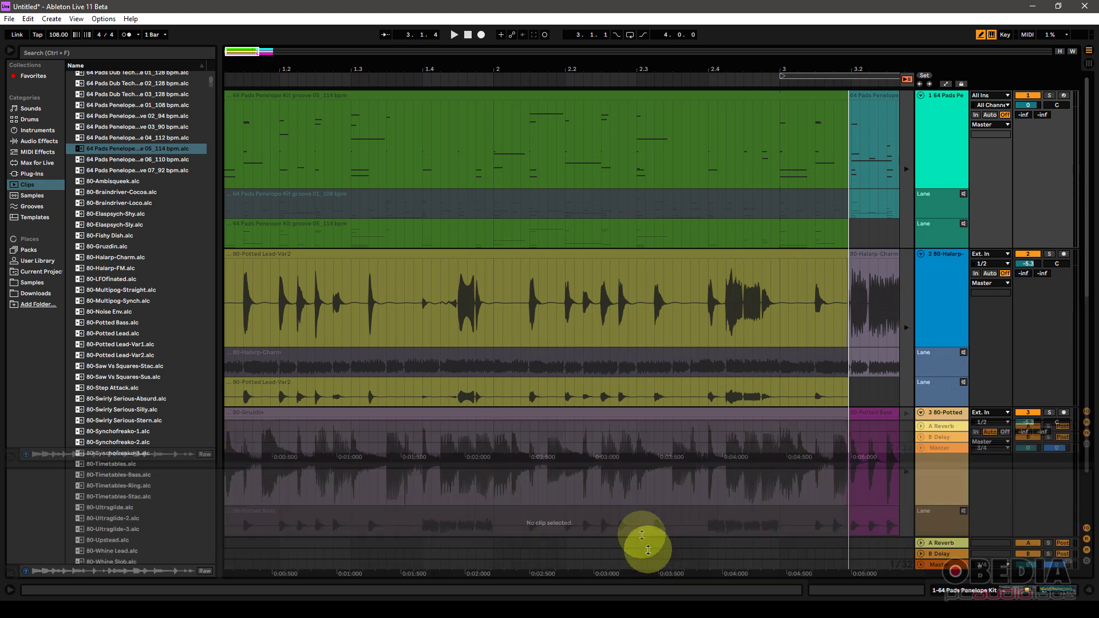
pyautogui.scroll(-2, 628, 265)
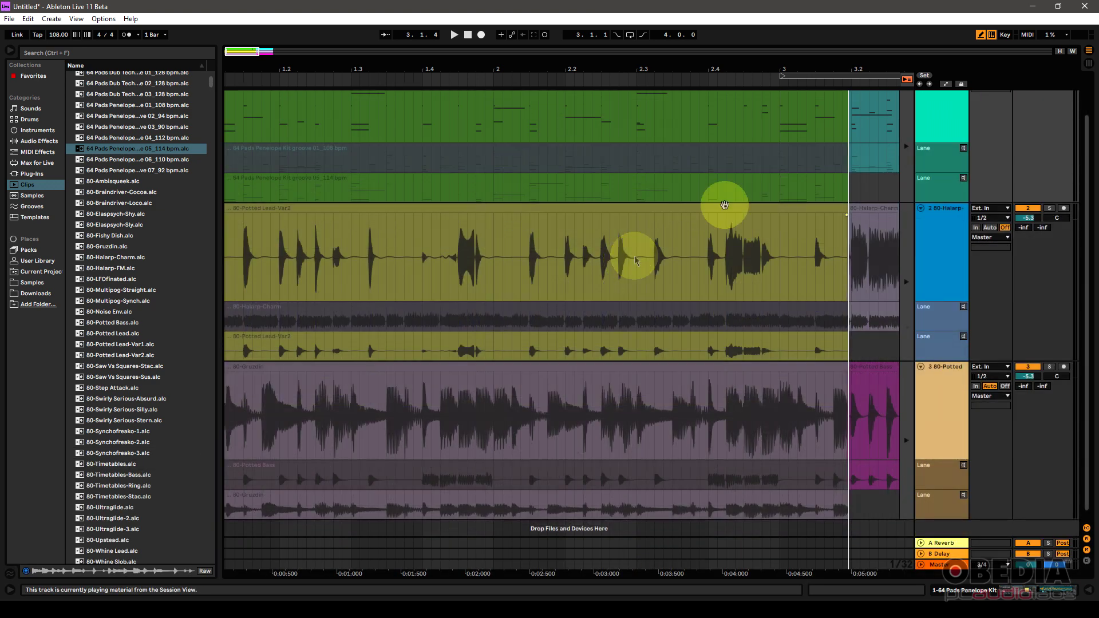
pyautogui.scroll(2, 744, 195)
# Step: Switch all tracks from Session playback back to playing the recorded Arrangement clips
pyautogui.click(909, 81)
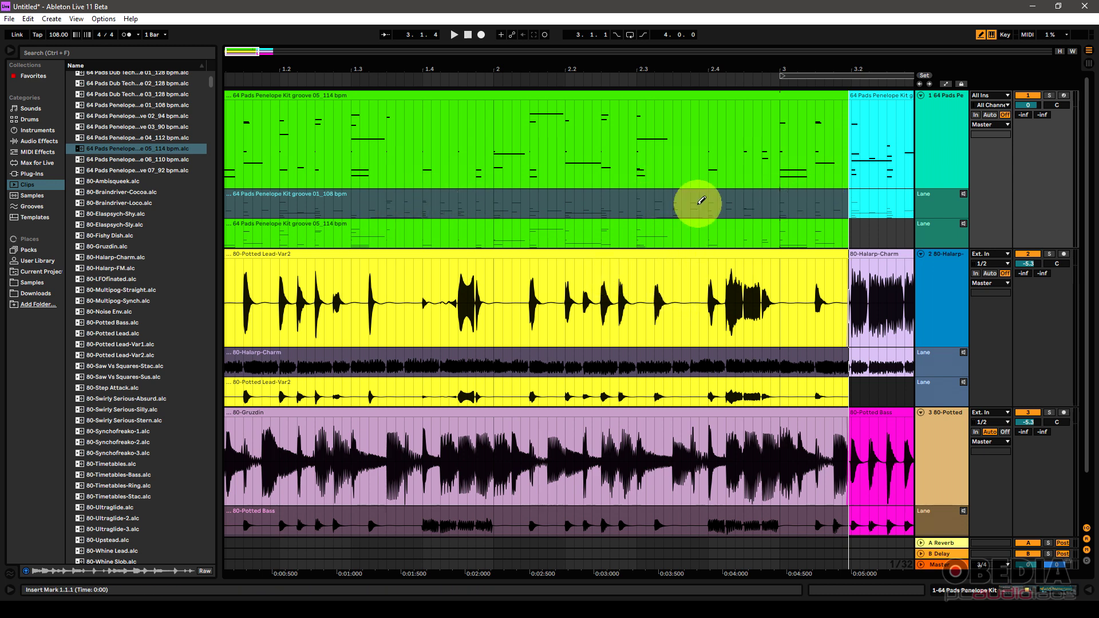
pyautogui.scroll(-1, 570, 331)
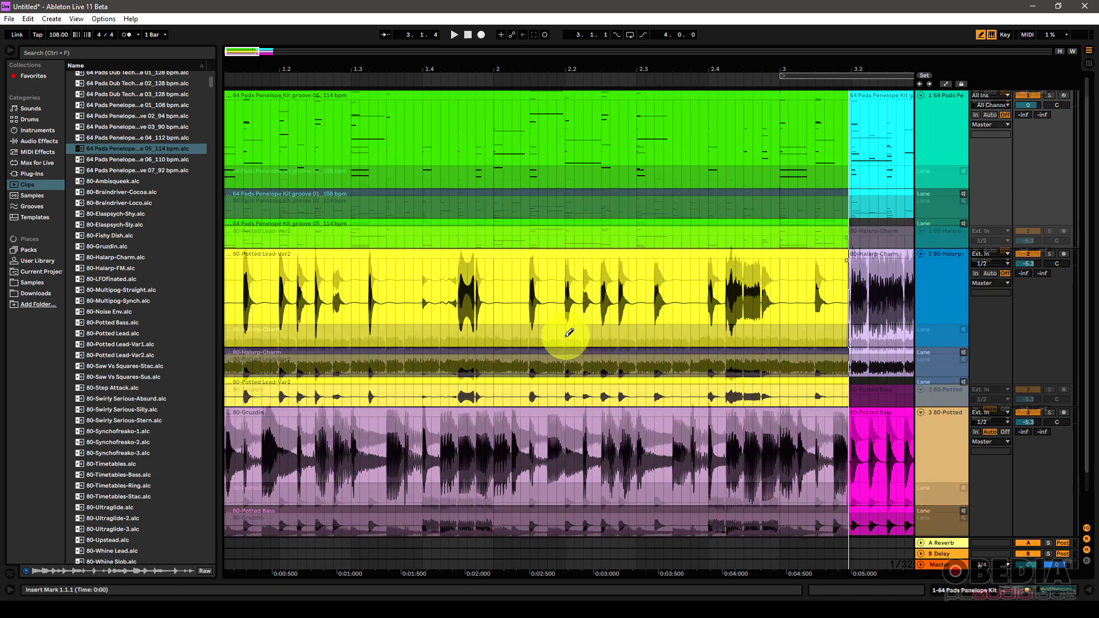
pyautogui.scroll(1, 756, 289)
# Step: Select the main 64 Pads Penelope track and its two take lanes in turn to compare them
pyautogui.click(948, 227)
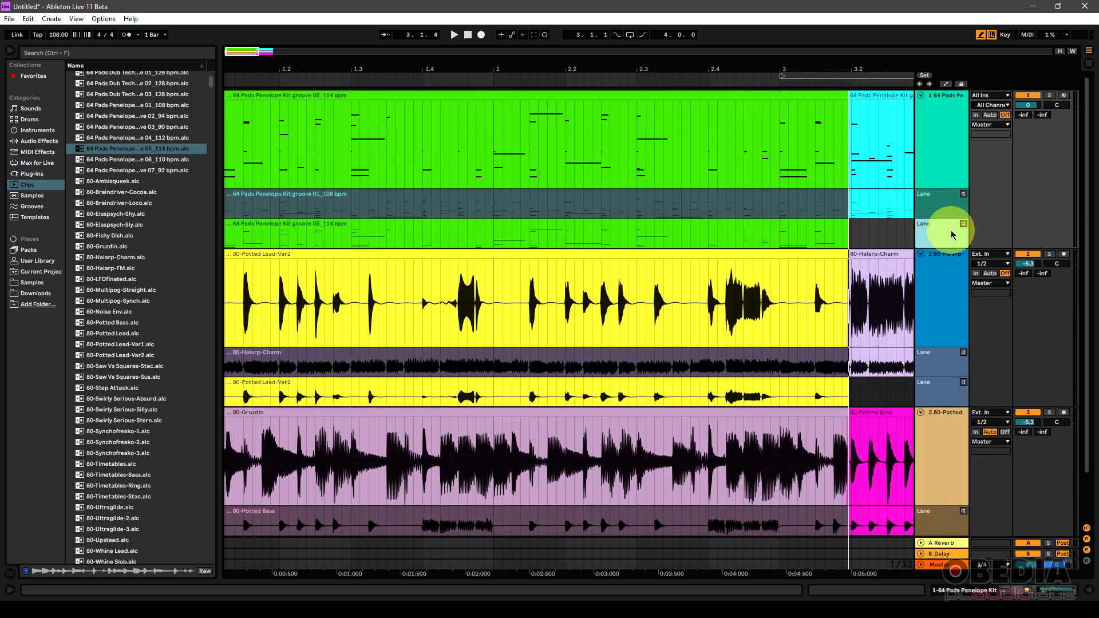
pyautogui.click(948, 155)
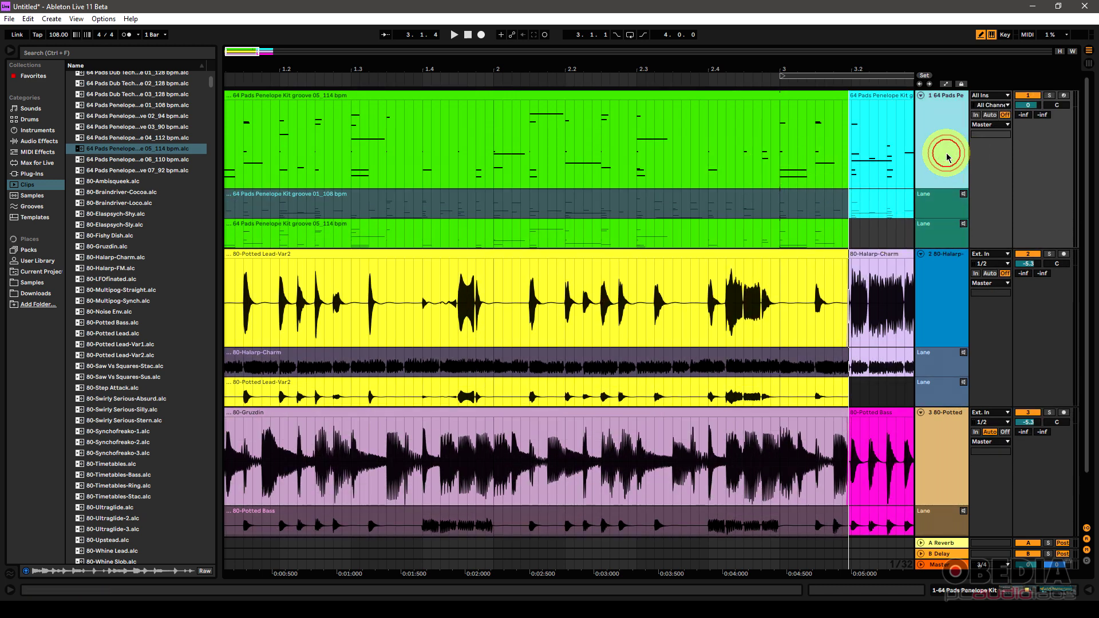
pyautogui.click(950, 201)
pyautogui.click(950, 233)
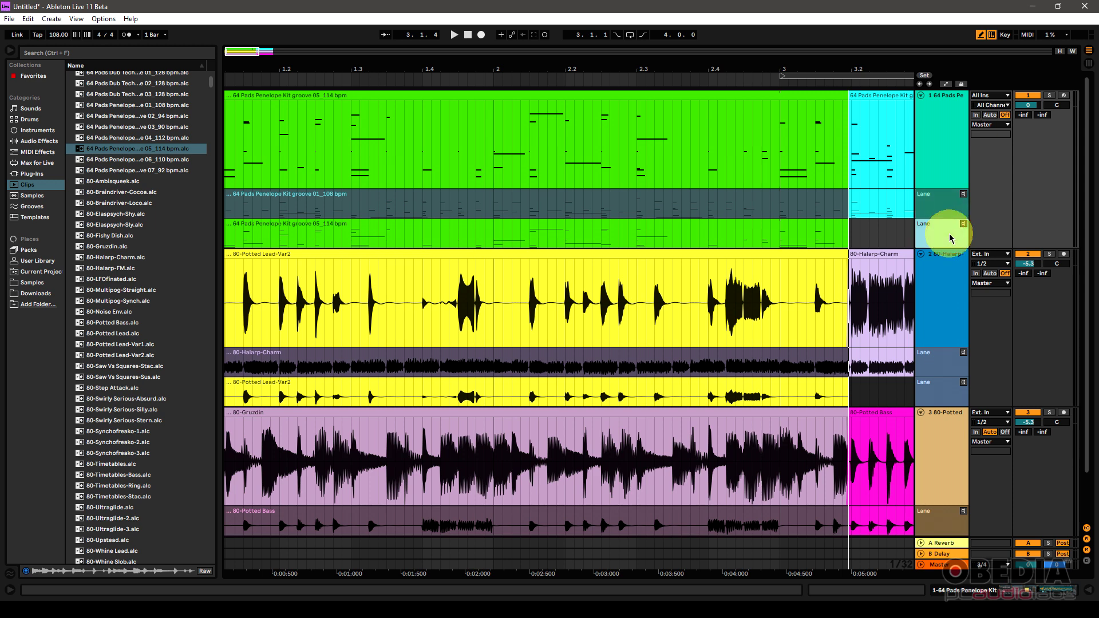
pyautogui.click(939, 177)
pyautogui.click(944, 211)
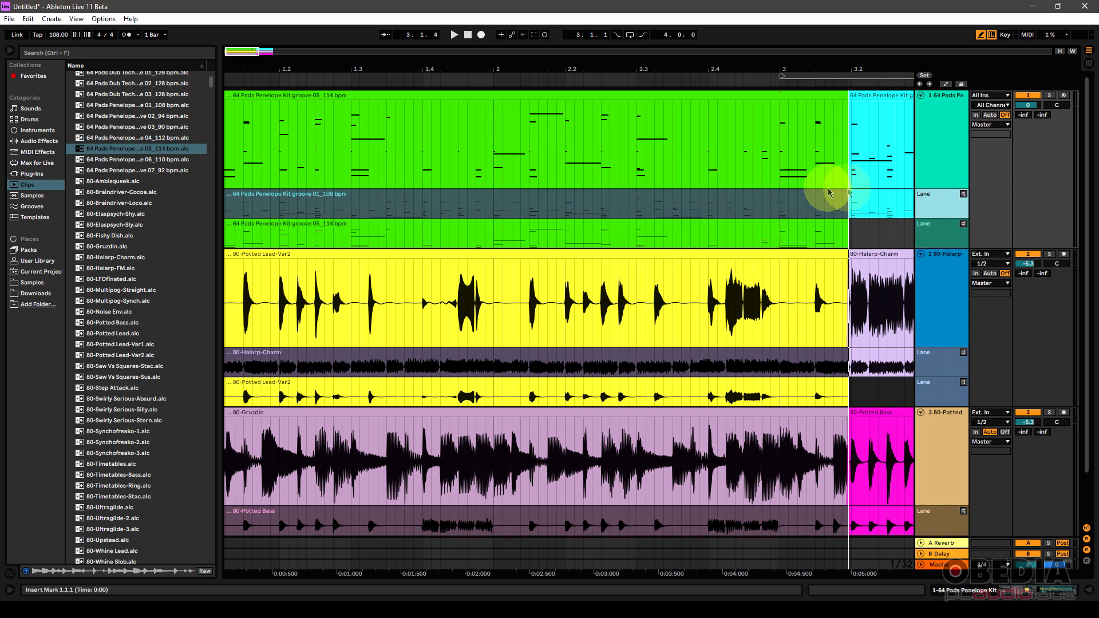
# Step: Solo the 64 Pads Penelope track and play its main lane for about one bar
pyautogui.click(945, 140)
pyautogui.click(1049, 95)
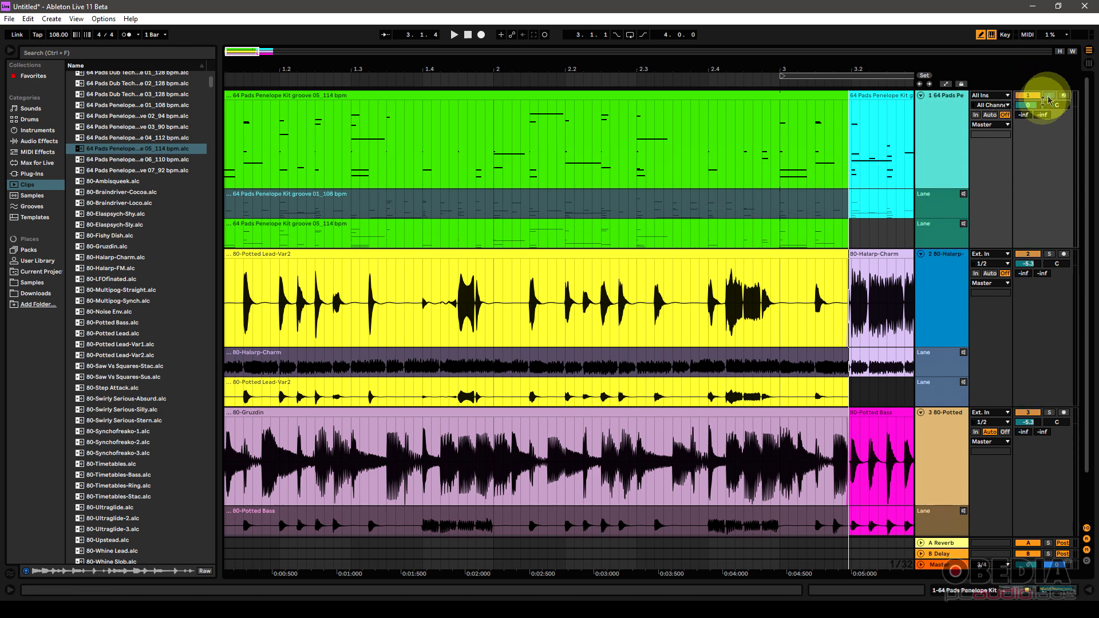
pyautogui.click(953, 144)
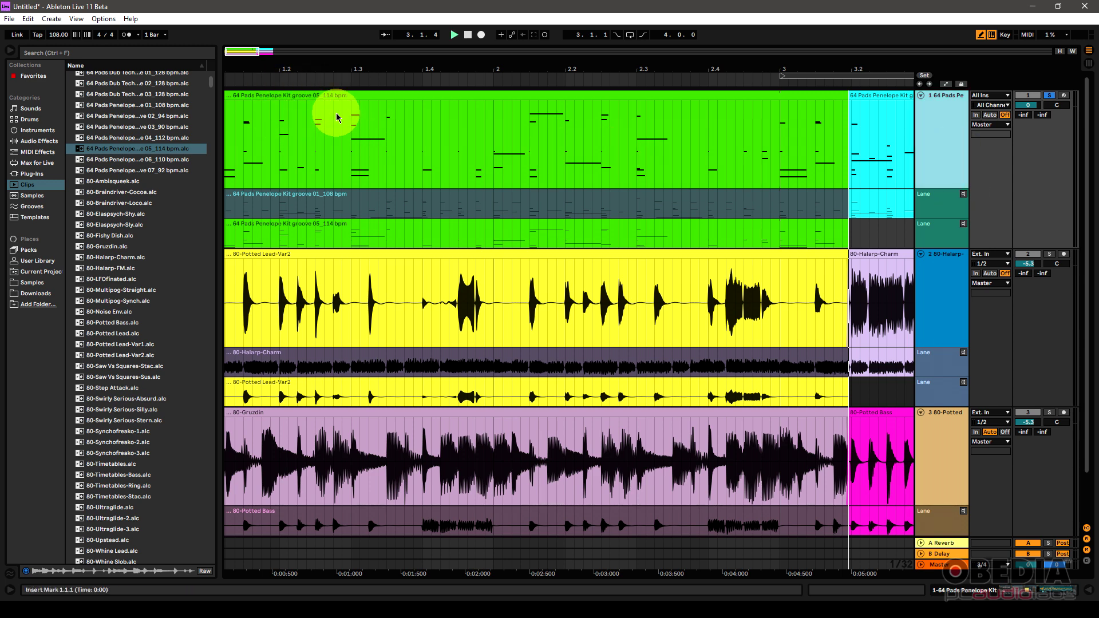
pyautogui.press('space')
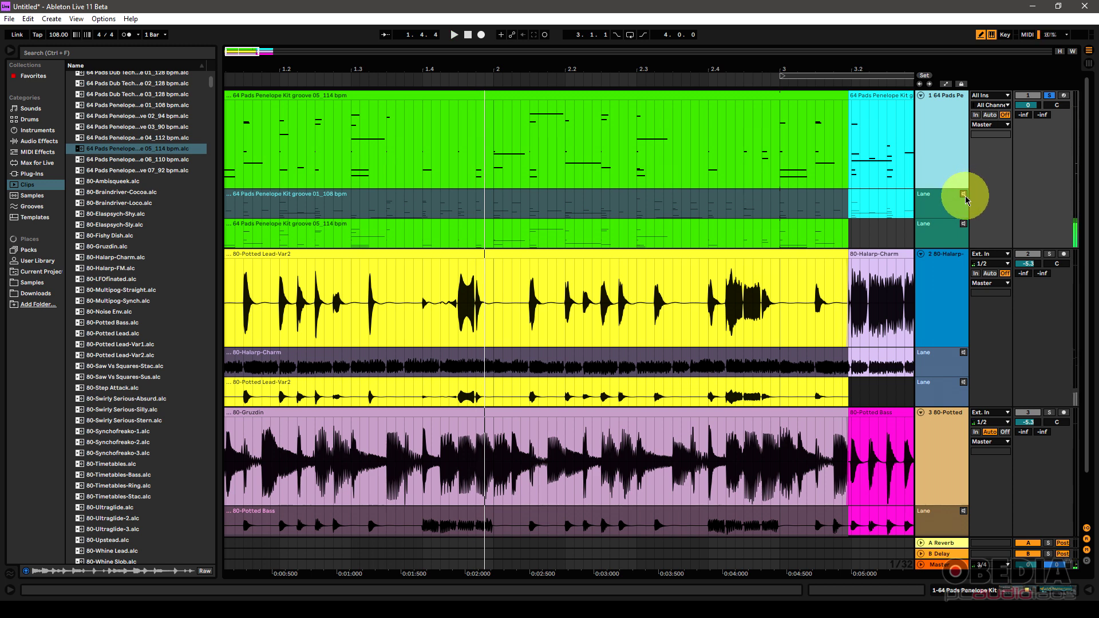
# Step: Audition the two 64 Pads Penelope take lanes one after the other, switch auditioning off, and return the transport to 1.1.1
pyautogui.click(964, 195)
pyautogui.press('space')
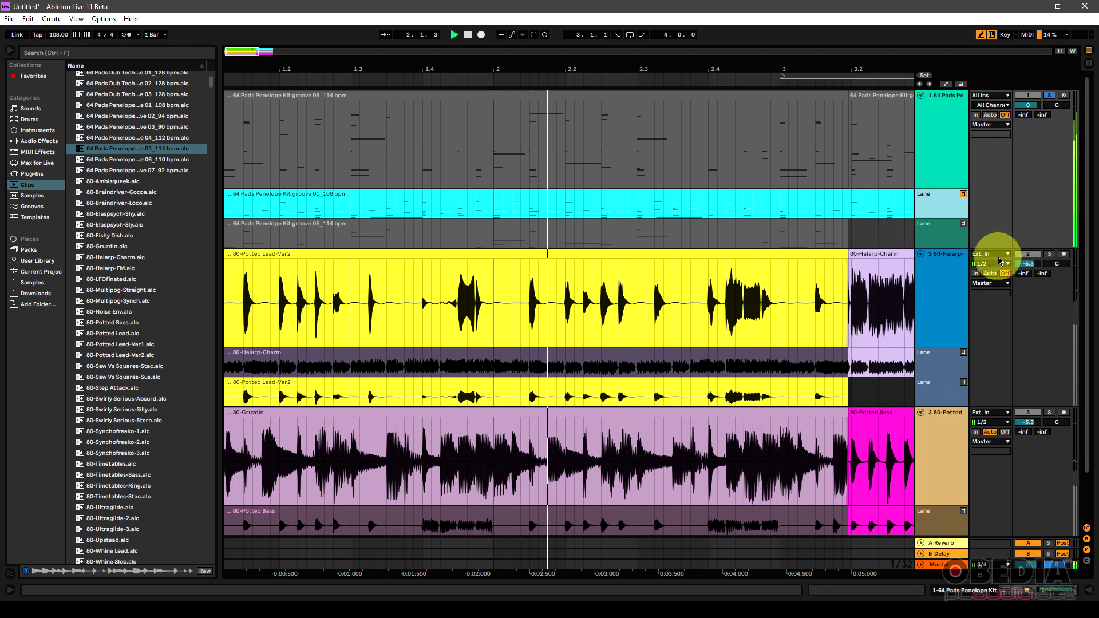
pyautogui.click(964, 224)
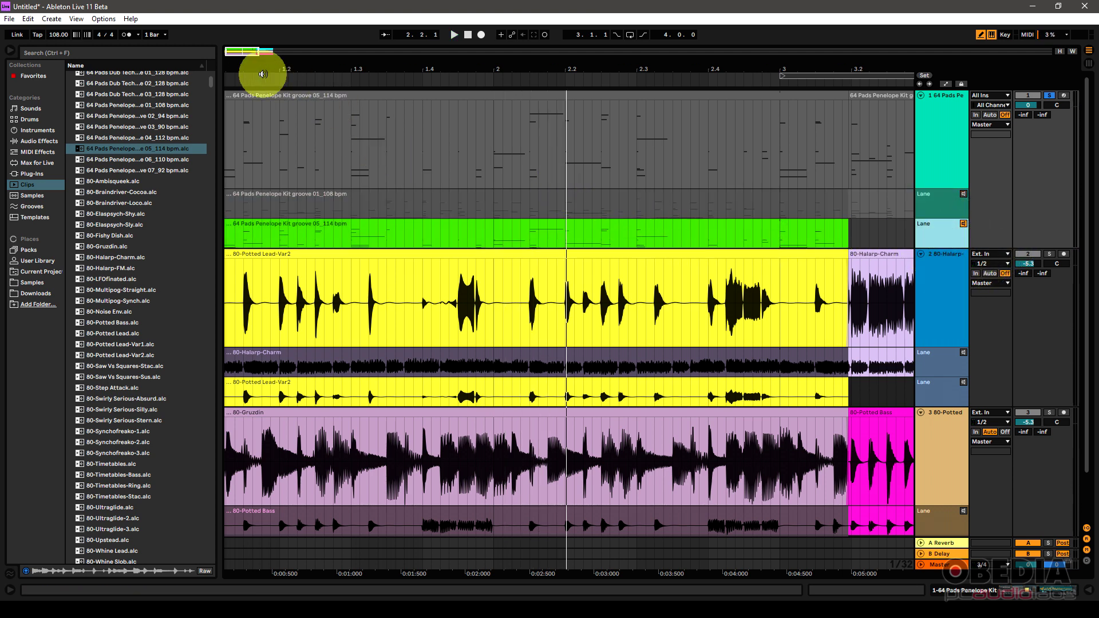
pyautogui.click(472, 39)
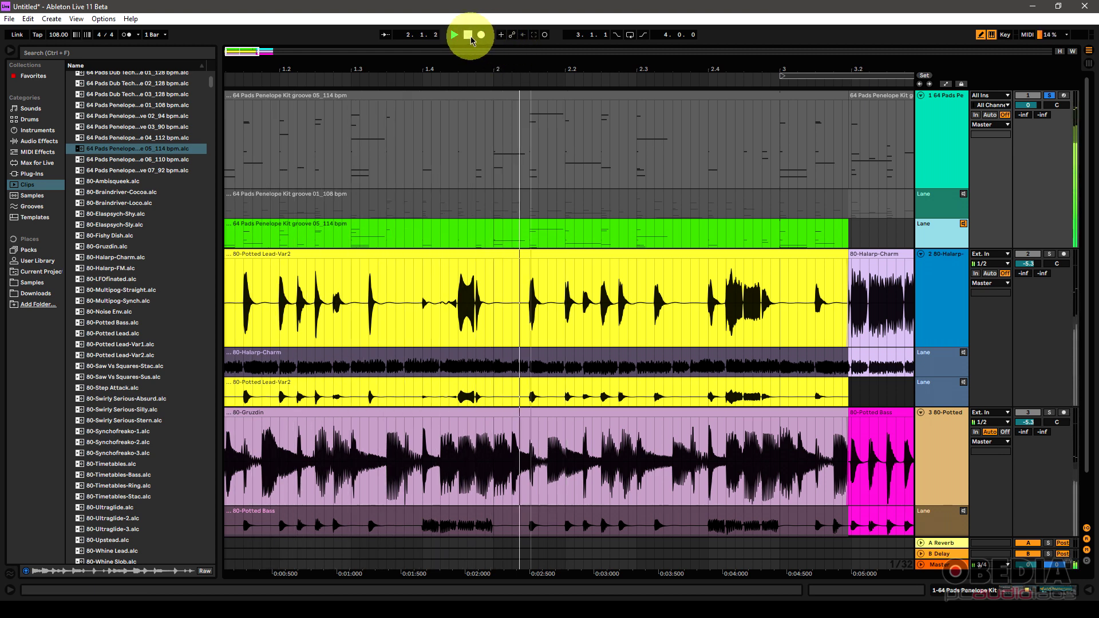
pyautogui.click(935, 196)
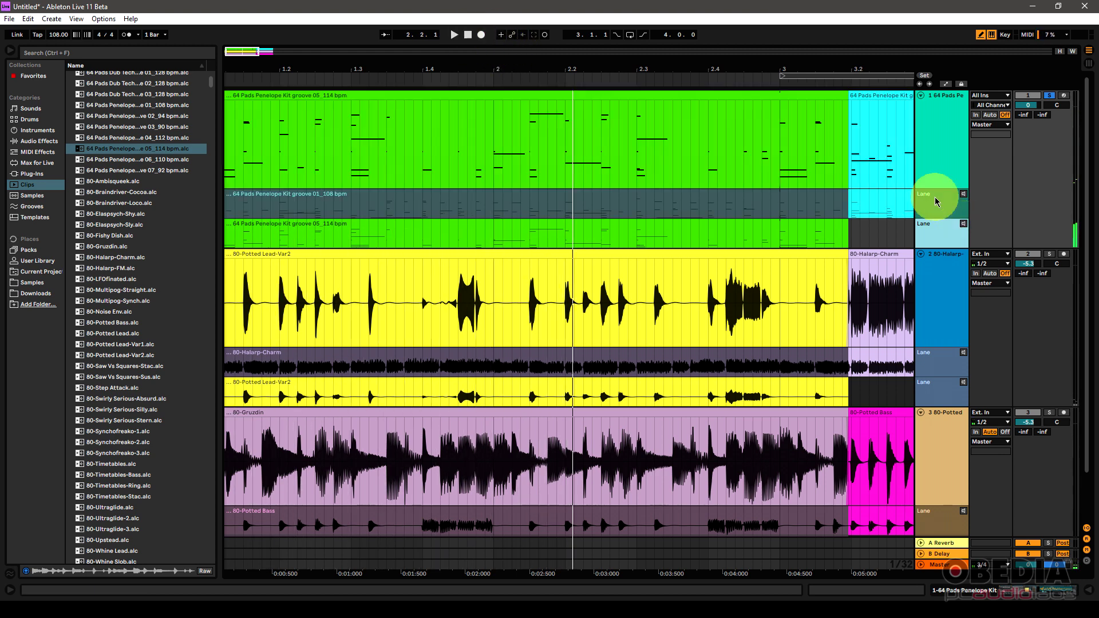
pyautogui.click(472, 38)
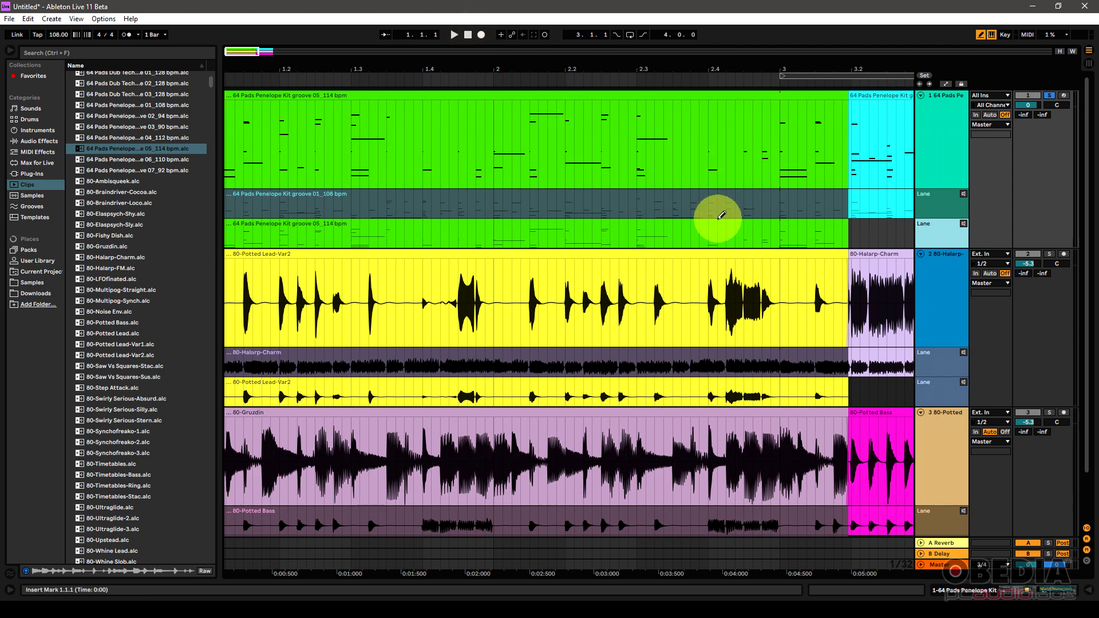
pyautogui.scroll(-2, 699, 310)
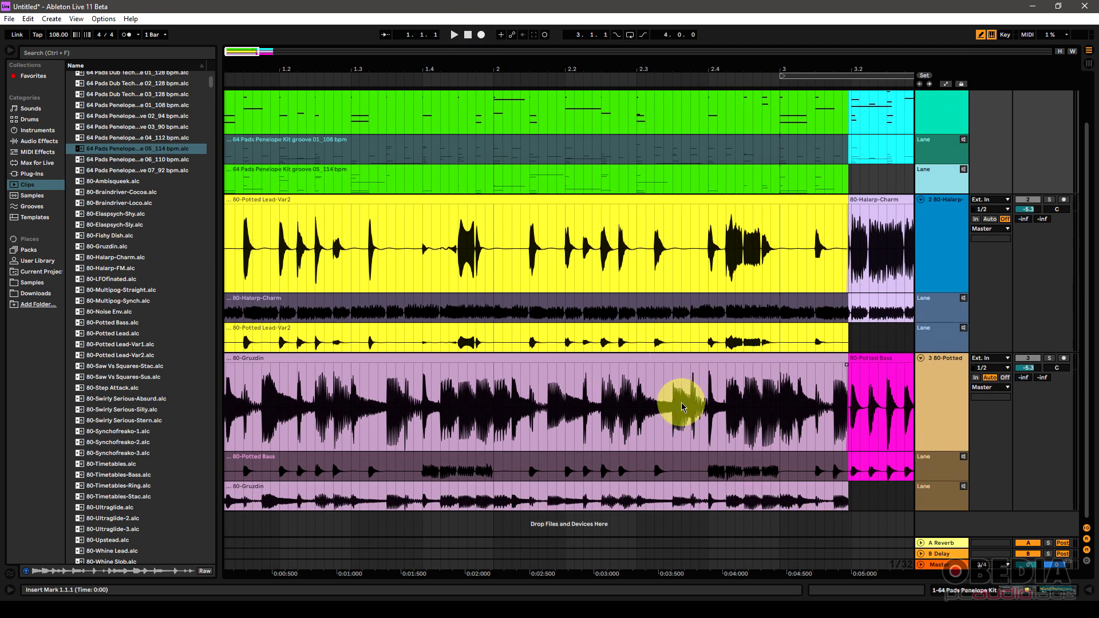
pyautogui.scroll(2, 681, 409)
pyautogui.scroll(-2, 639, 310)
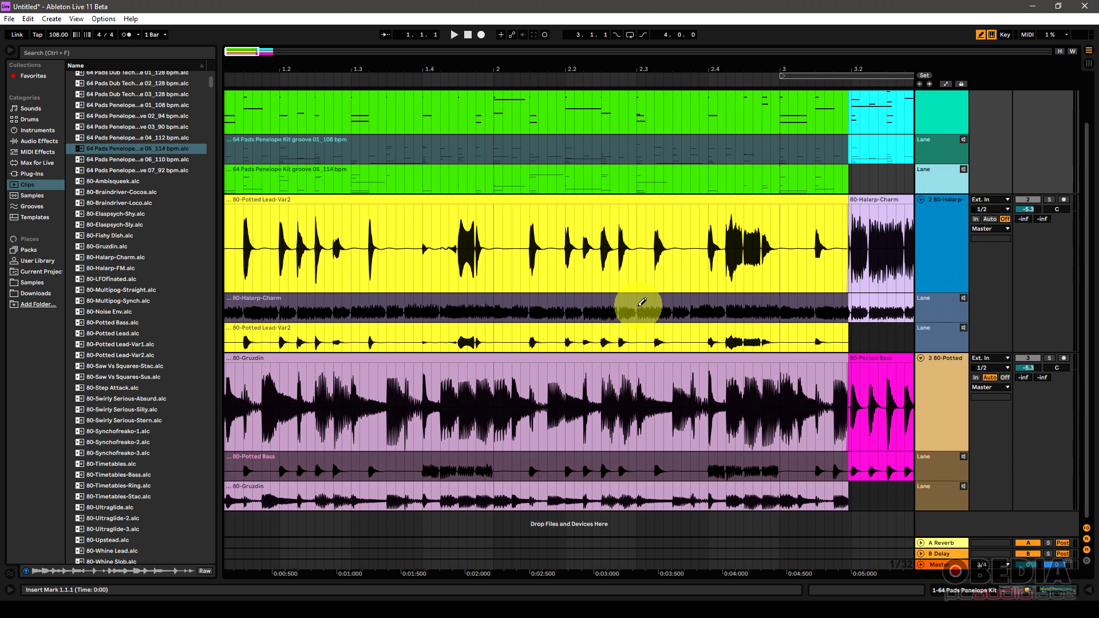
pyautogui.scroll(2, 640, 309)
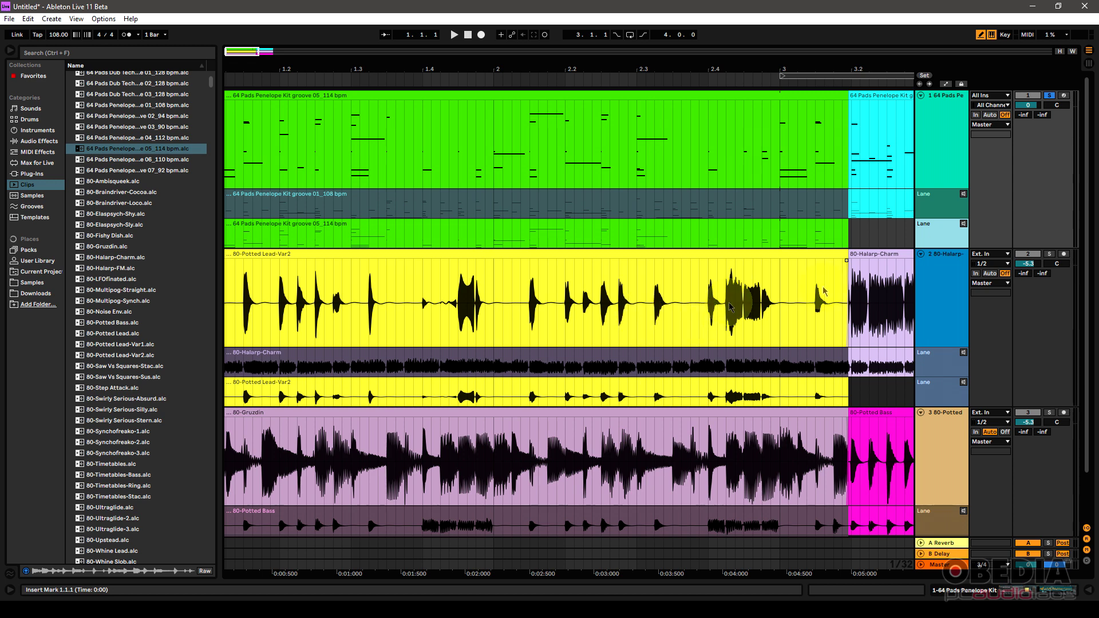
pyautogui.click(931, 282)
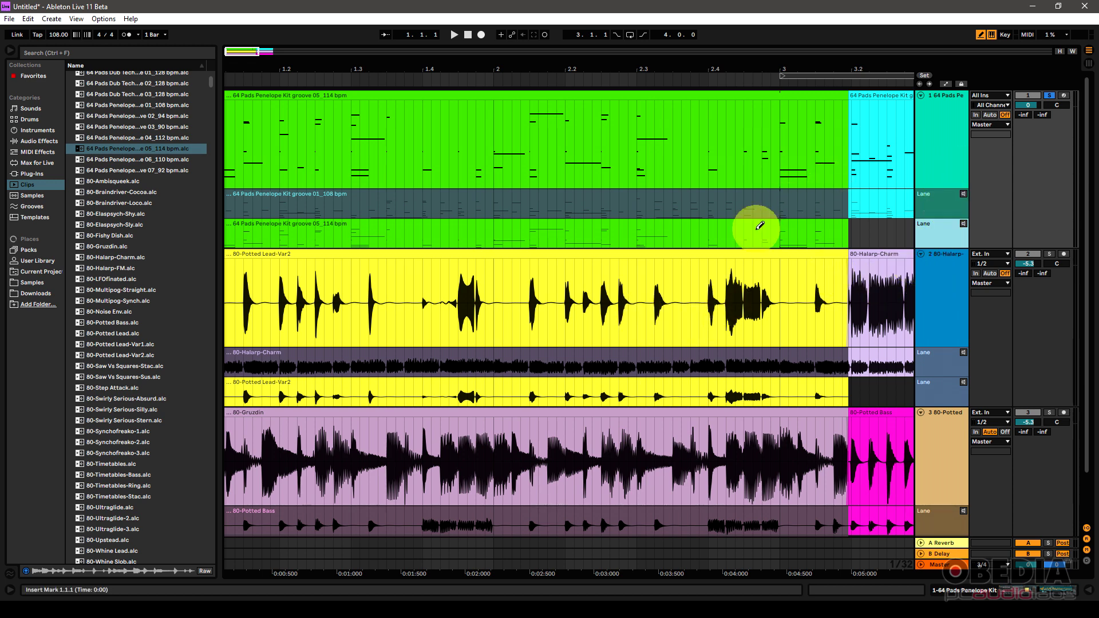
# Step: Hide the browser to widen the Arrangement, keeping the timeline zoomed on roughly bars 1 to 3
pyautogui.moveTo(665, 66); pyautogui.dragTo(709, 61)
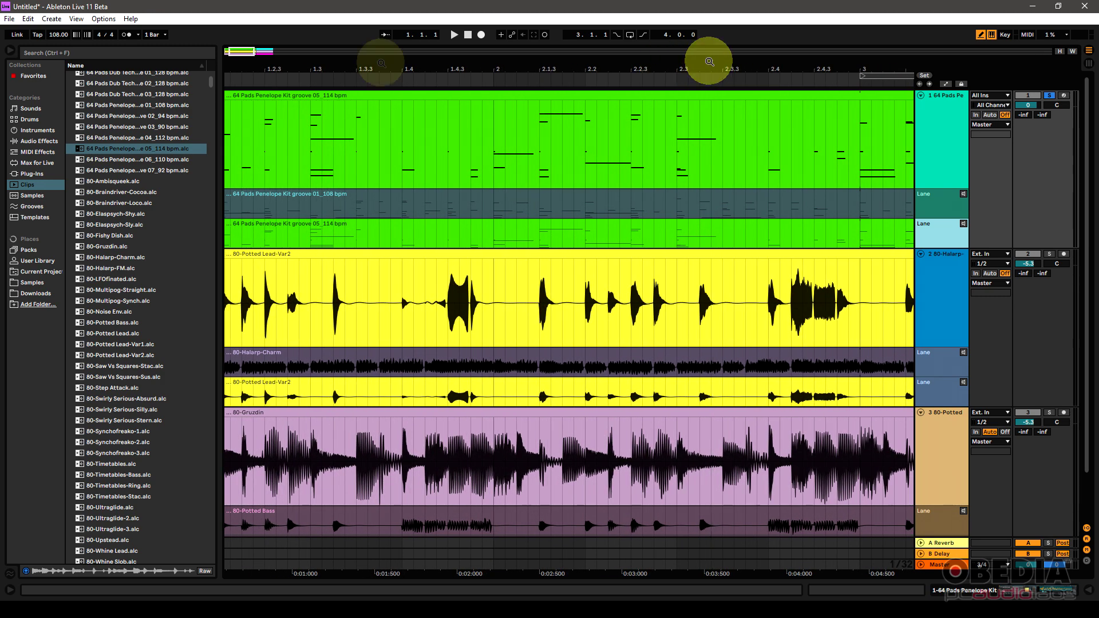
pyautogui.click(15, 53)
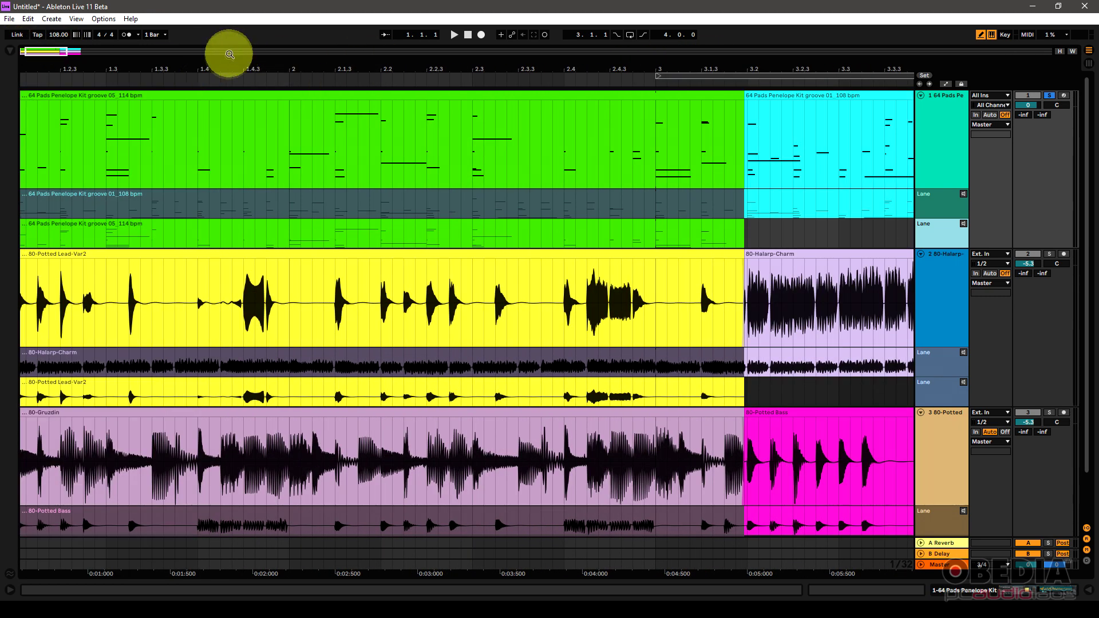
pyautogui.moveTo(228, 54); pyautogui.dragTo(275, 63)
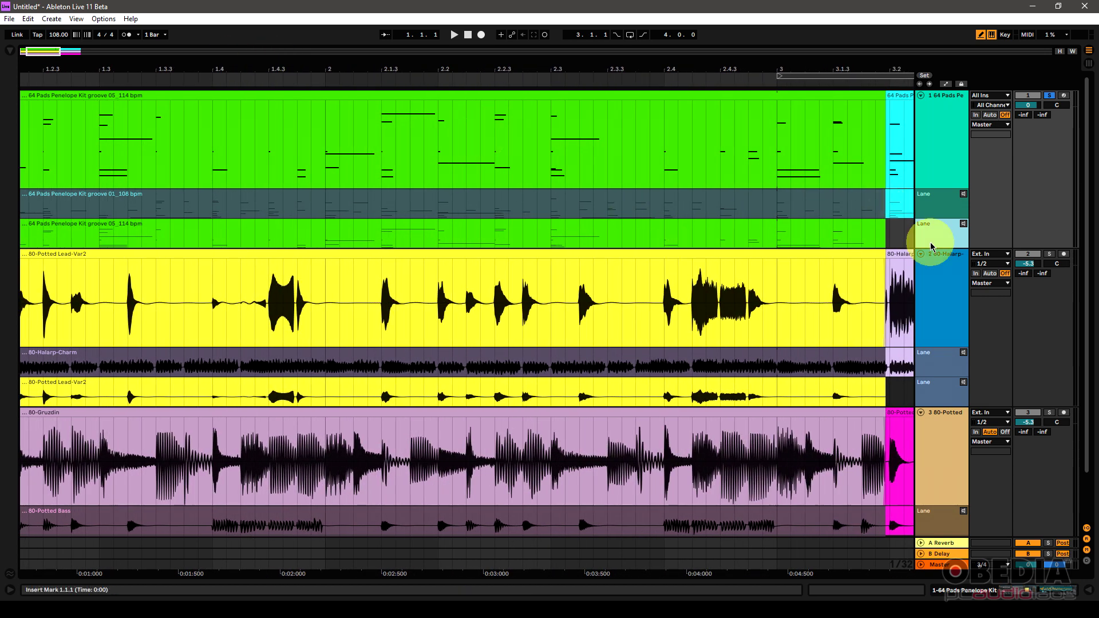
# Step: Select the main 64 Pads, 80-Halarp and 80-Potted tracks together, leaving their take lanes out of the selection
pyautogui.click(940, 229)
pyautogui.click(936, 152)
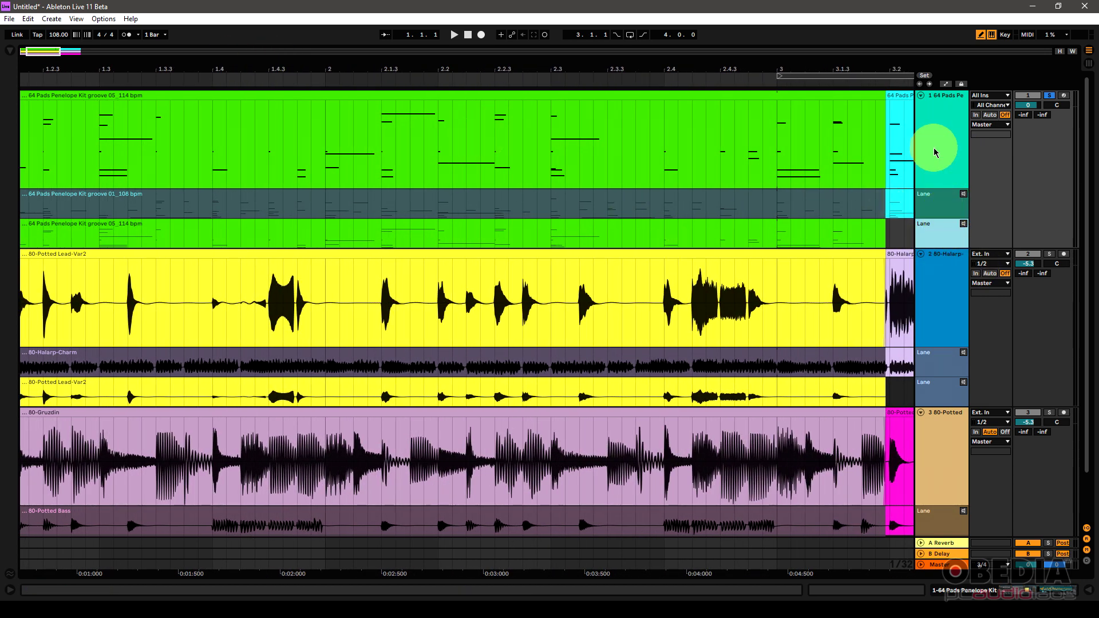
pyautogui.click(956, 225)
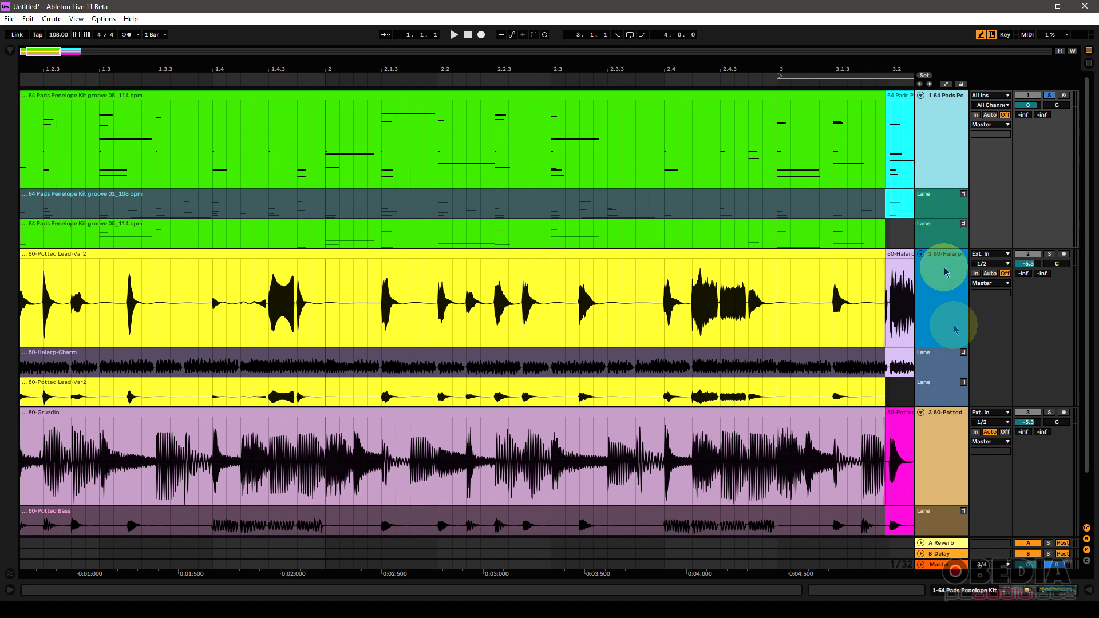
pyautogui.scroll(-2, 948, 350)
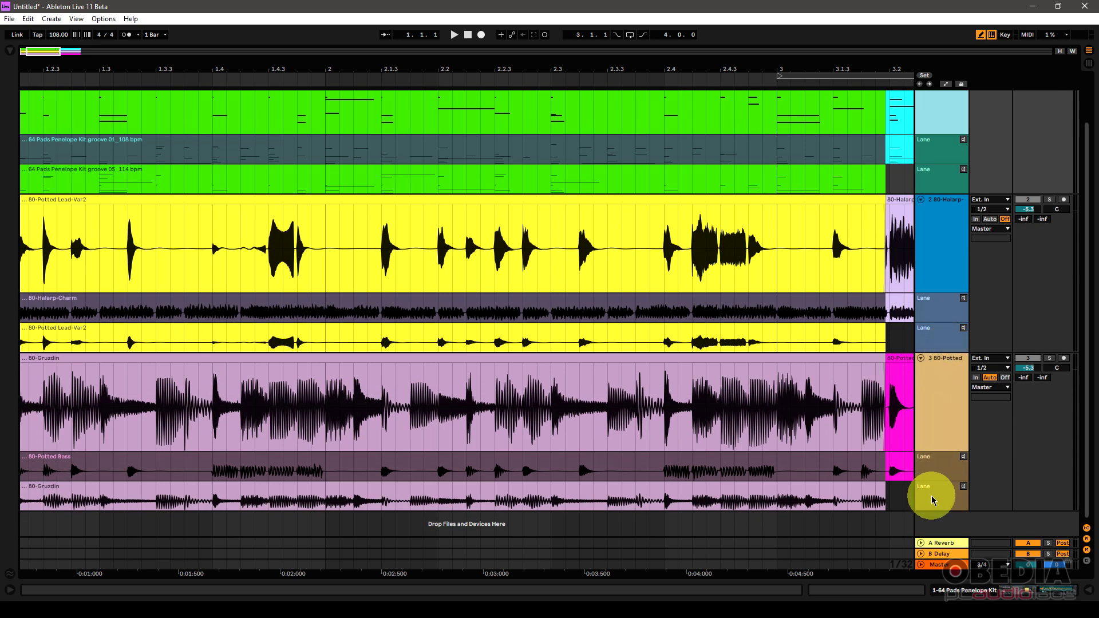
pyautogui.keyDown('shift'); pyautogui.click(932, 500); pyautogui.keyUp('shift')
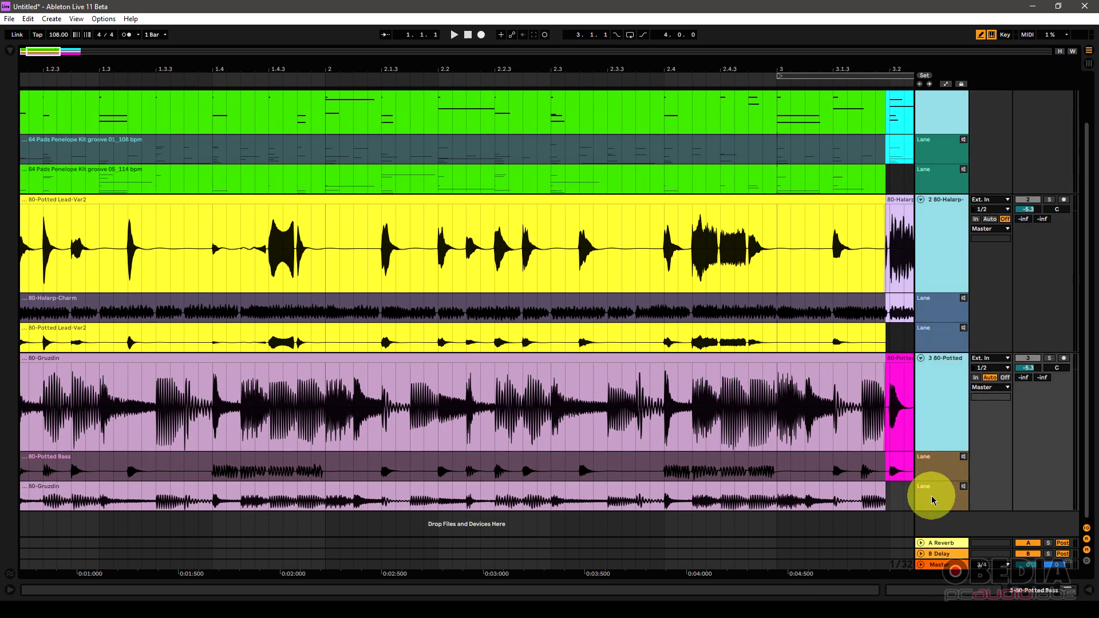
# Step: Compare the main lane of each of the three selected tracks with the take lanes beneath it
pyautogui.scroll(3, 940, 373)
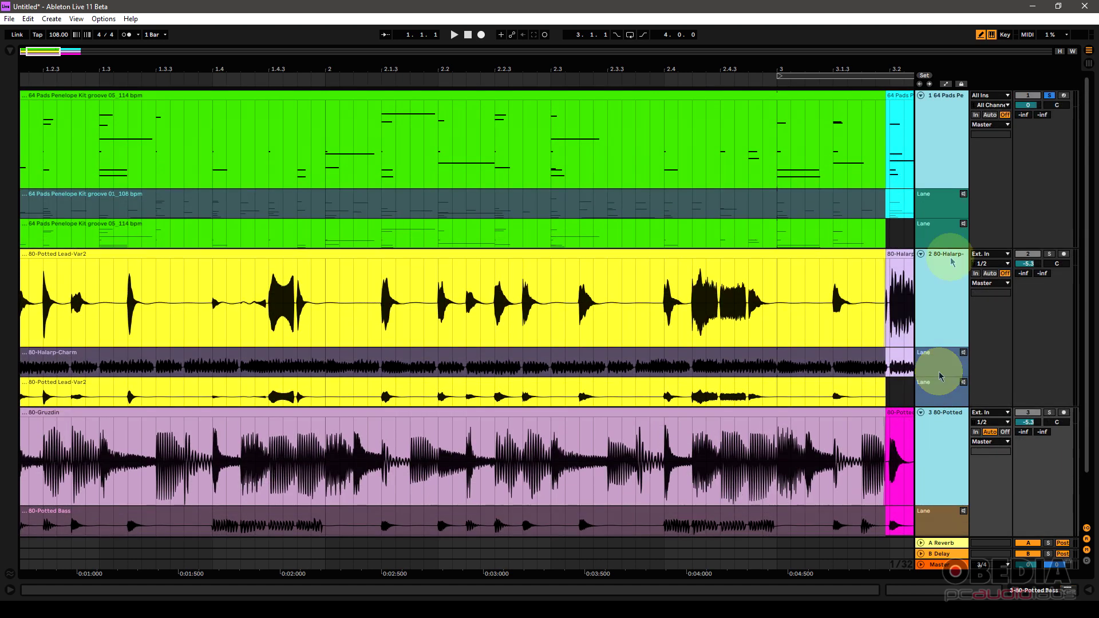
pyautogui.scroll(-3, 957, 471)
pyautogui.scroll(3, 951, 474)
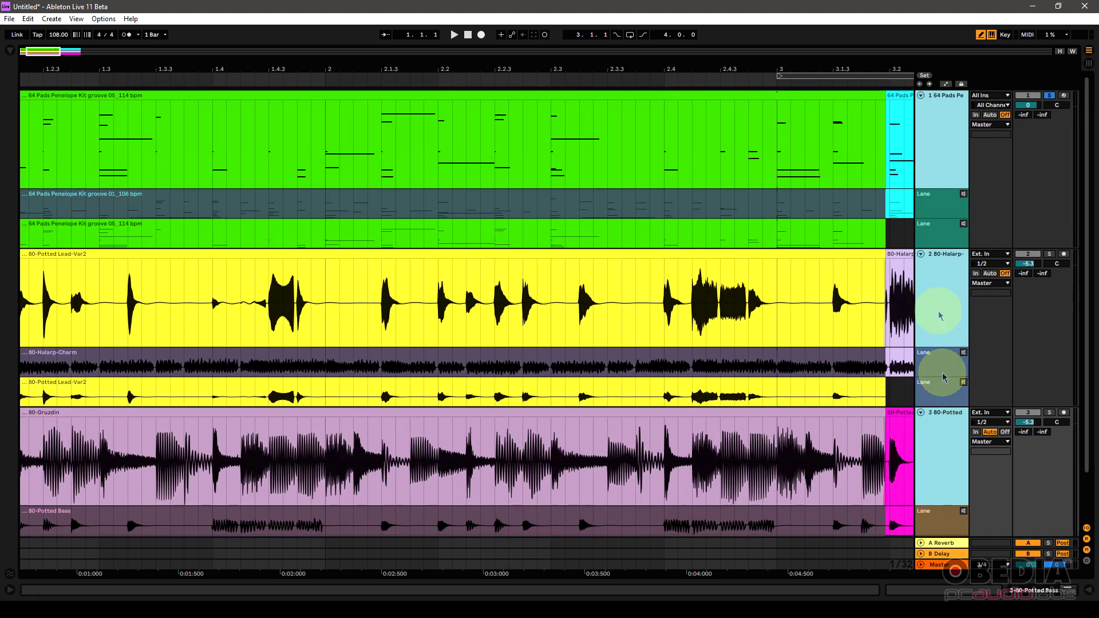
pyautogui.scroll(-3, 956, 389)
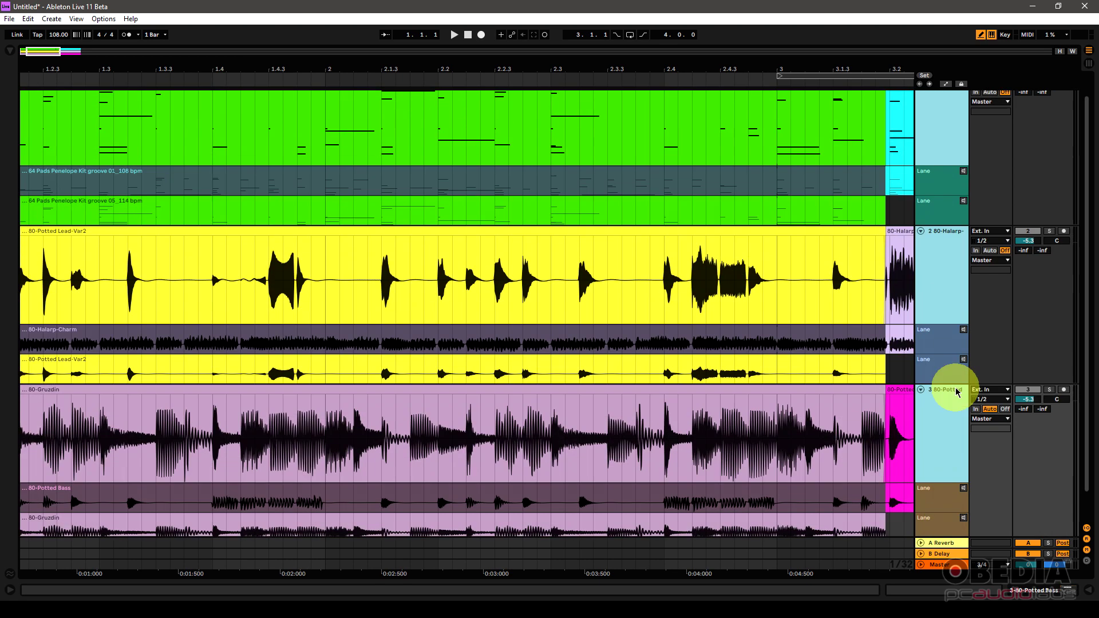
pyautogui.scroll(3, 950, 469)
pyautogui.scroll(-3, 924, 355)
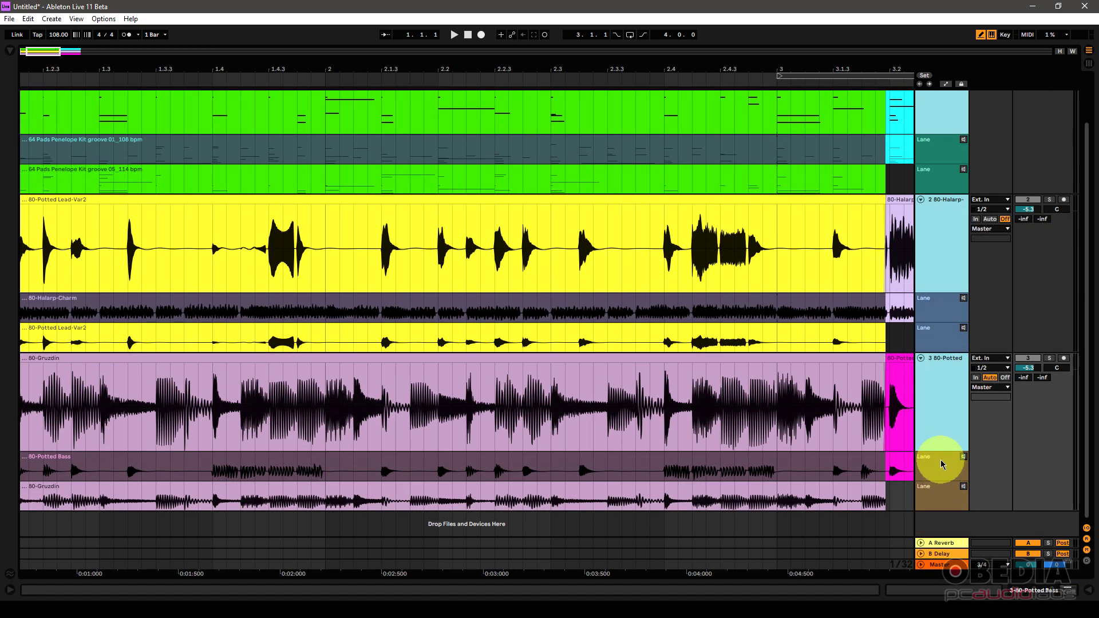
pyautogui.scroll(3, 942, 463)
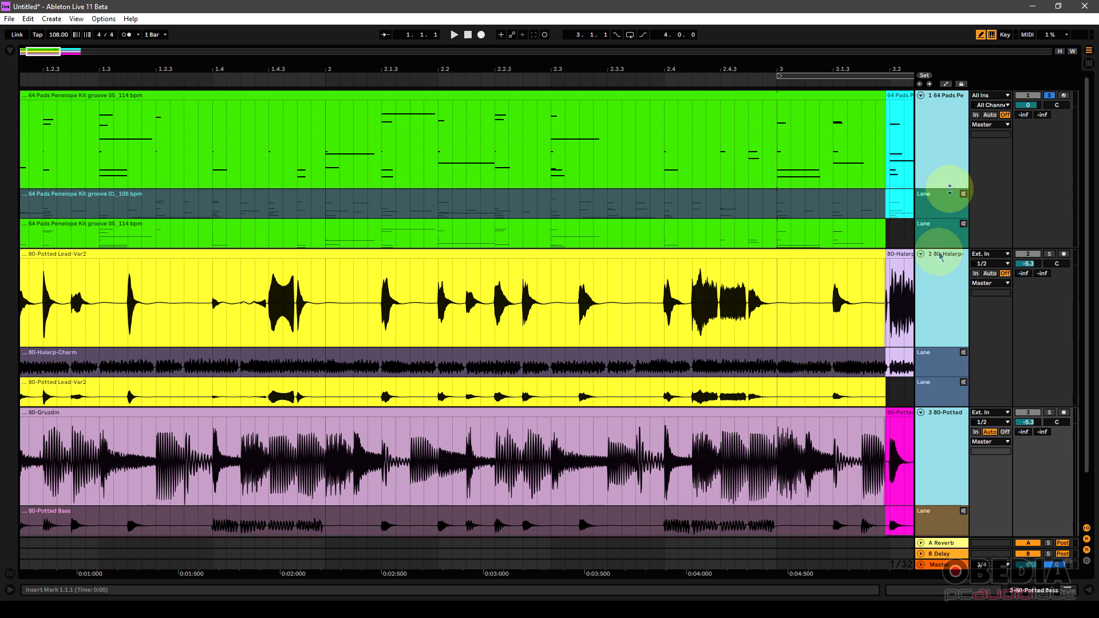
# Step: Link the selected 64 Pads, 80-Halarp and 80-Potted tracks and check the link indicator on each track
pyautogui.rightClick(943, 145)
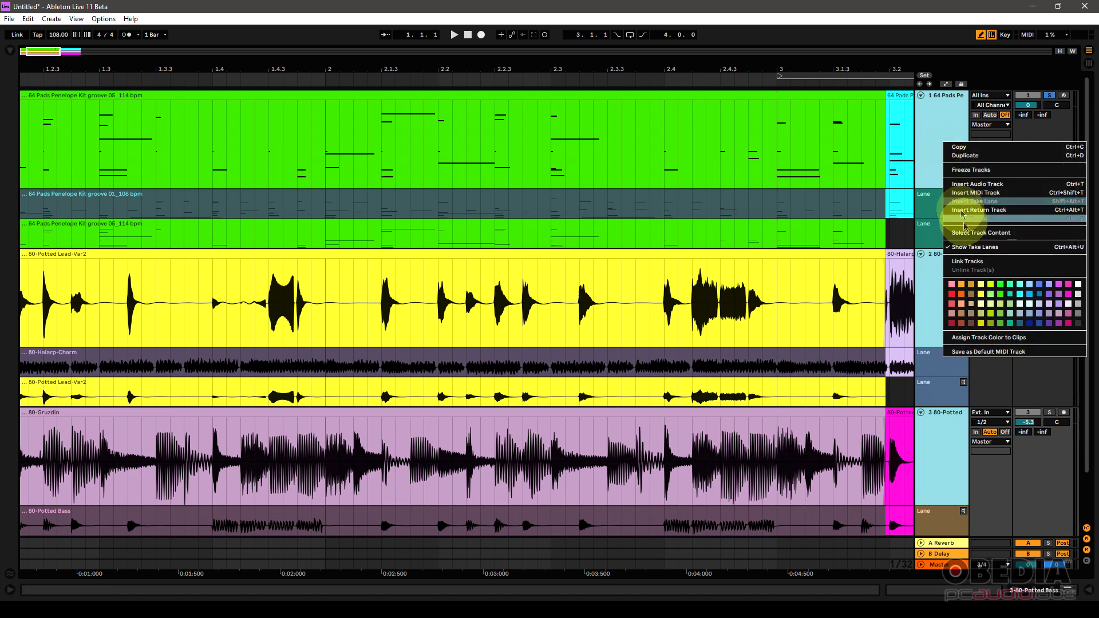
pyautogui.click(976, 265)
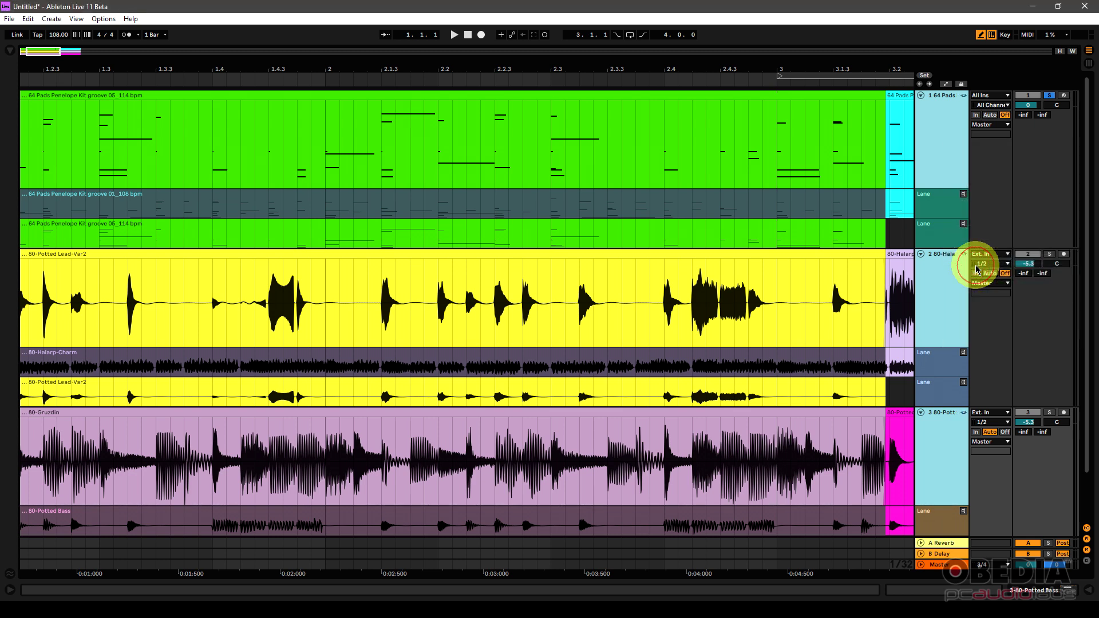
pyautogui.click(961, 99)
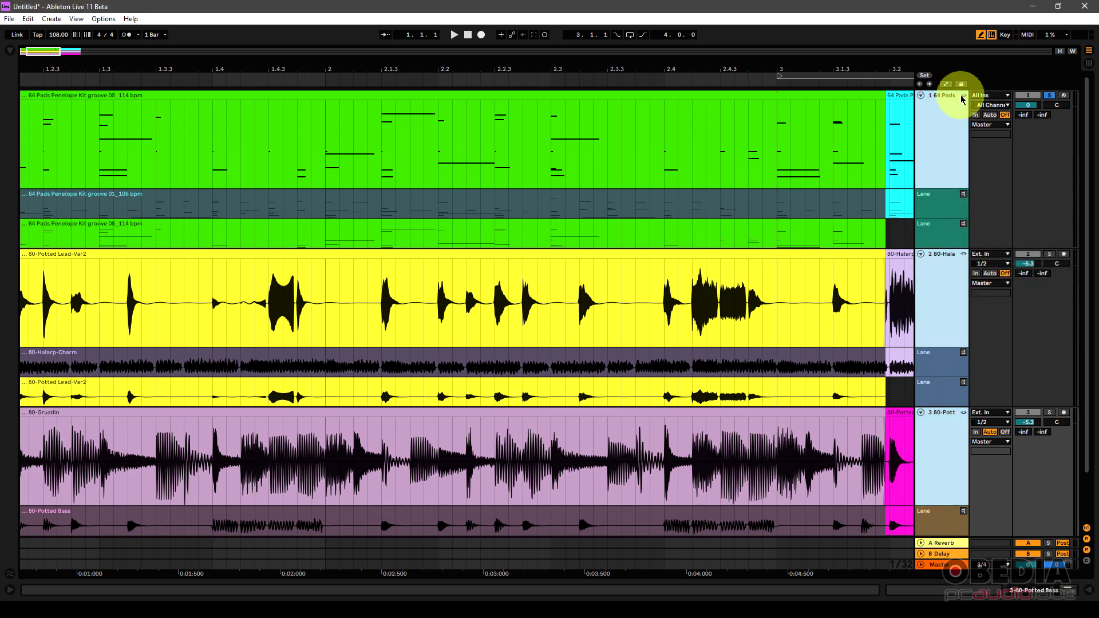
pyautogui.click(965, 259)
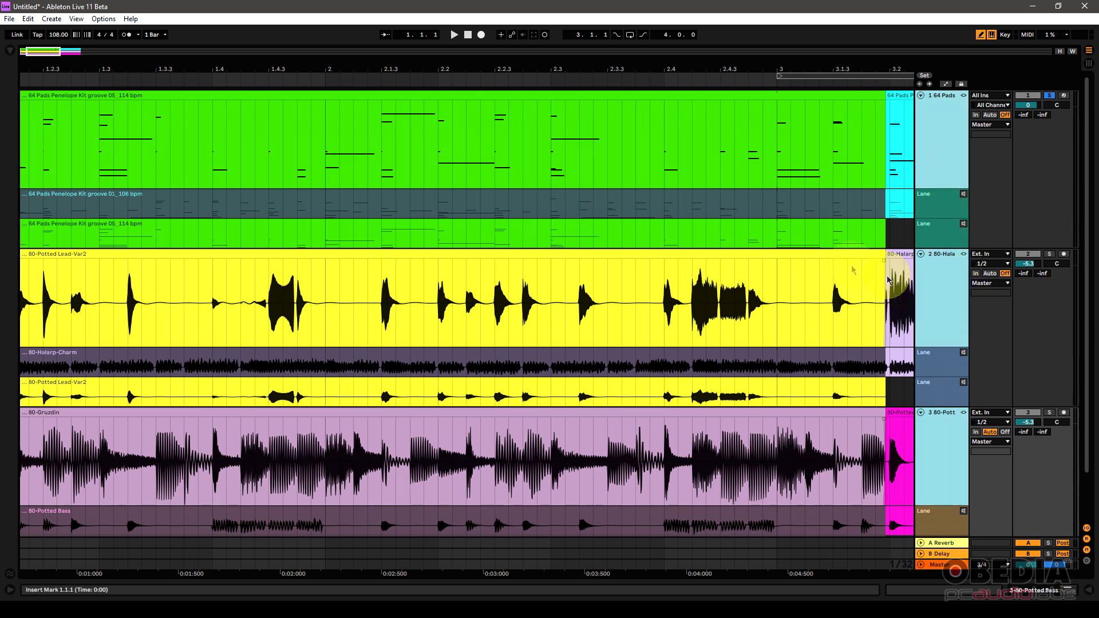
# Step: Lower the volume of the 80-Potted track to -7.1 dB and switch off solo on the 64 Pads track
pyautogui.click(1034, 423)
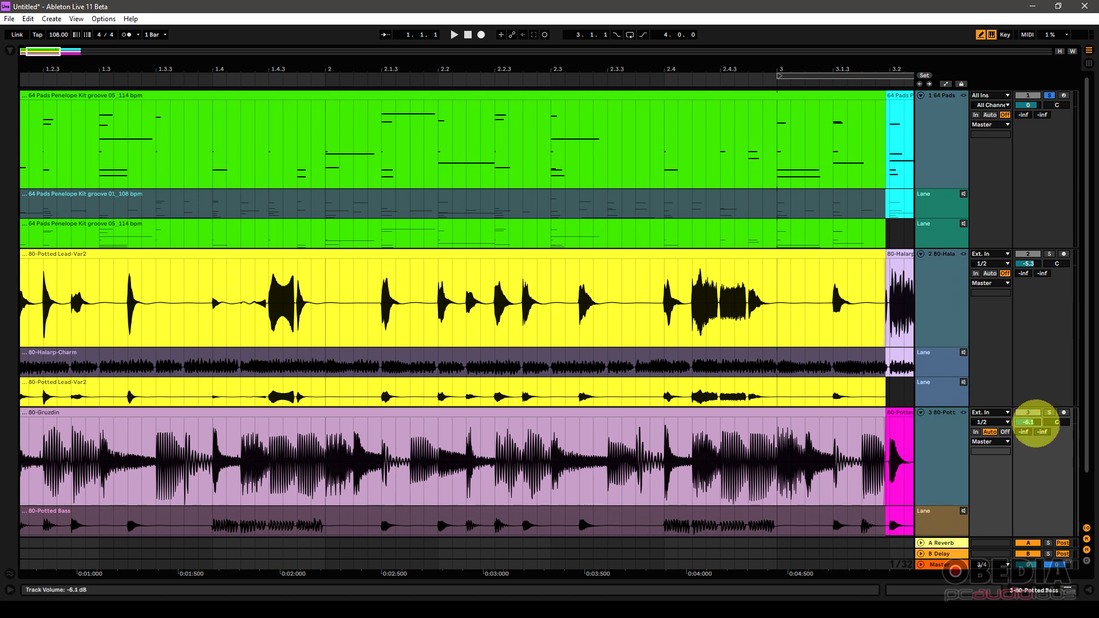
pyautogui.click(1048, 94)
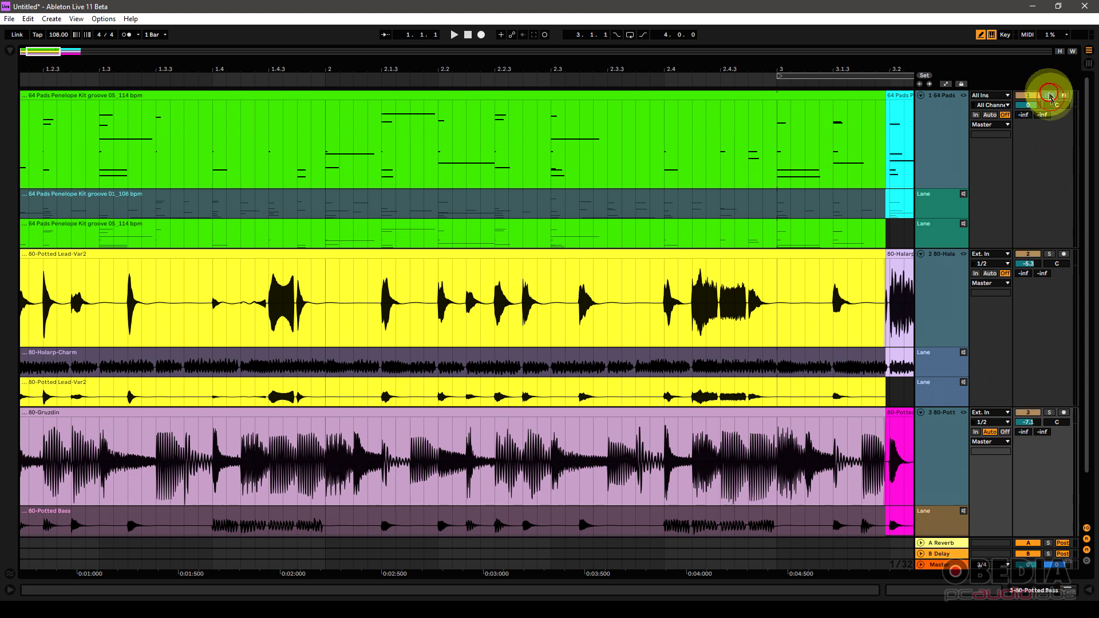
pyautogui.click(1050, 96)
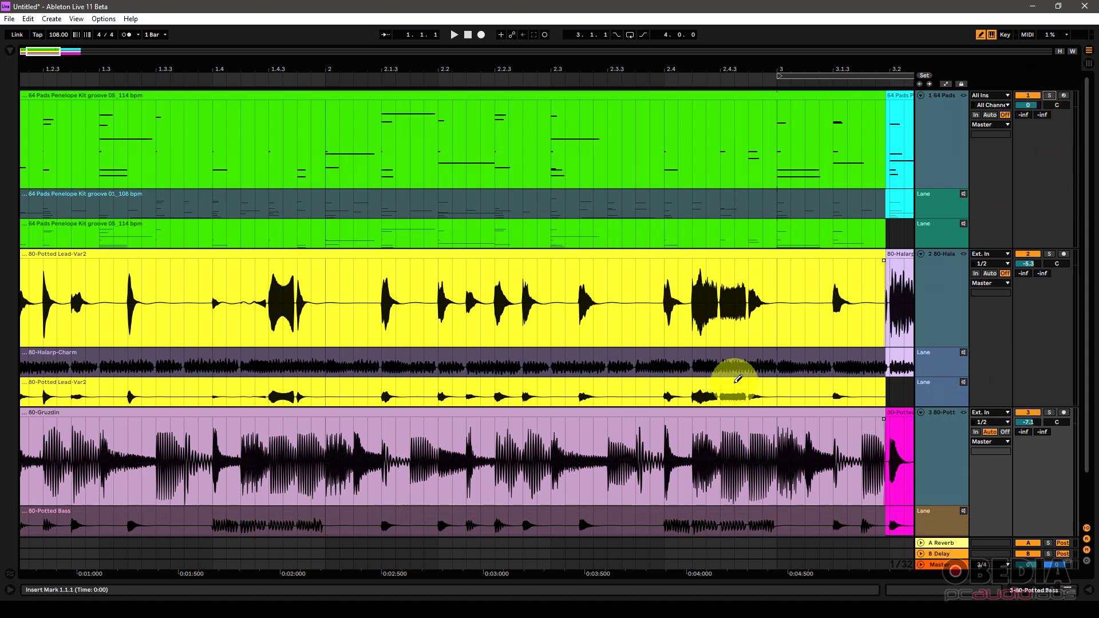
# Step: Comp the 80-Potted Bass take lane into the linked main tracks from 2.2.2 to 2.3.2 and from 2.4.2 to 2.4.4
pyautogui.scroll(-1, 605, 388)
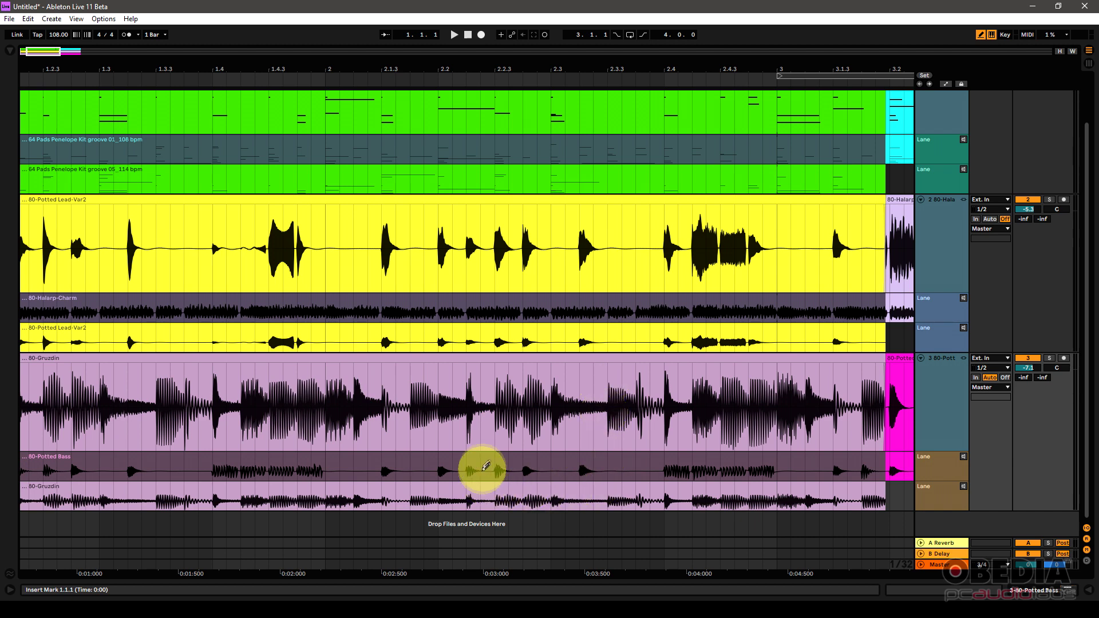
pyautogui.moveTo(482, 466); pyautogui.dragTo(594, 464)
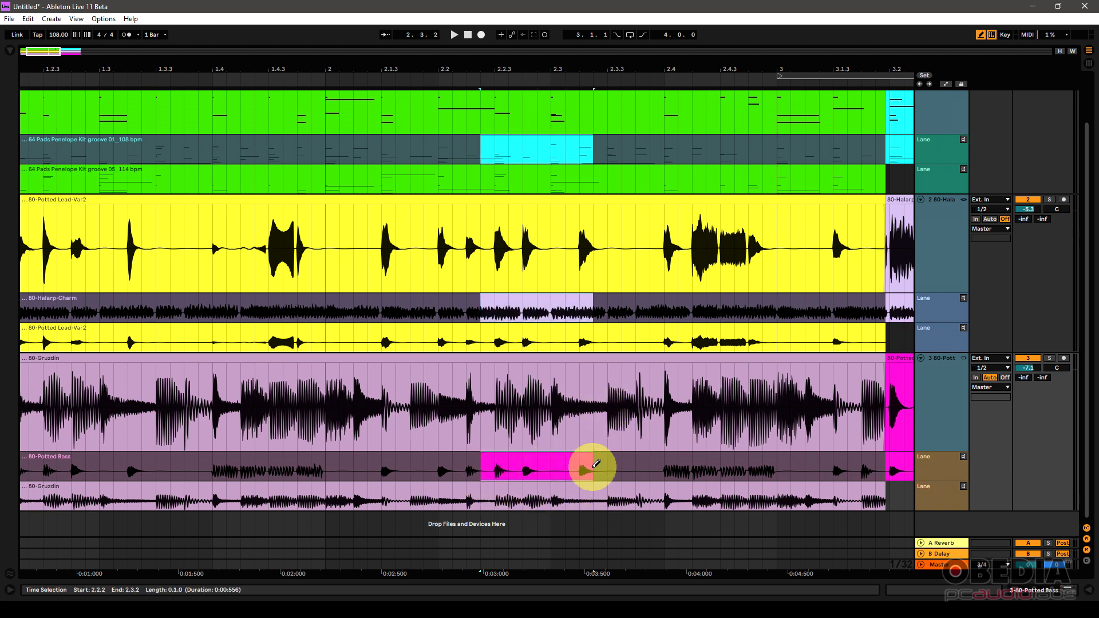
pyautogui.press('Return')
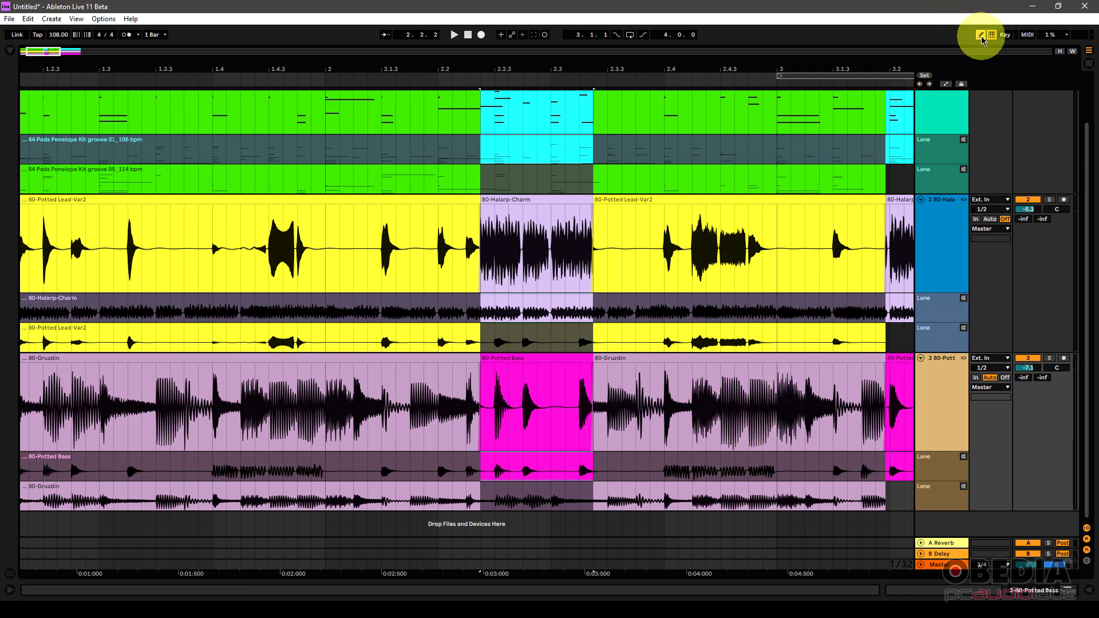
pyautogui.click(590, 473)
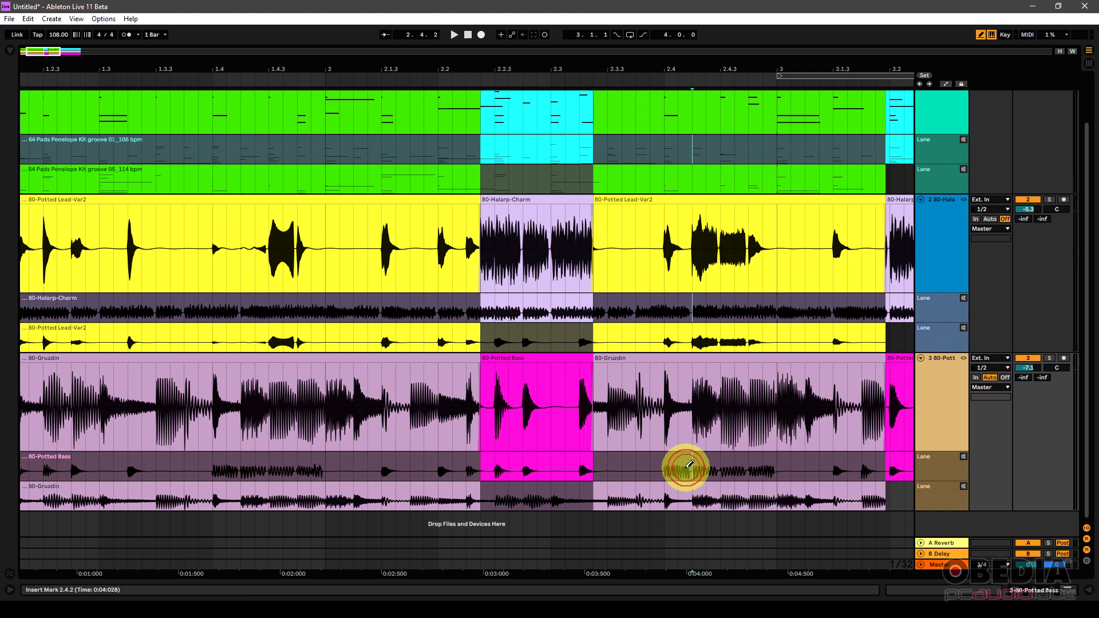
pyautogui.moveTo(689, 465); pyautogui.dragTo(781, 461)
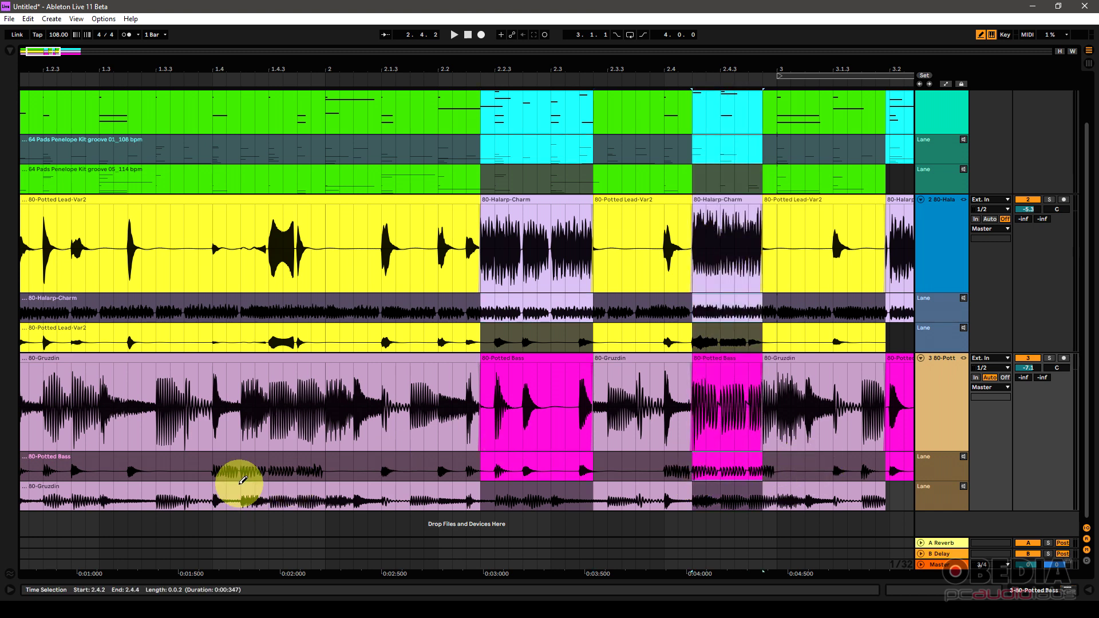
# Step: Comp 1.4.4 to 2.1.2 from the 80-Potted Bass lane, plus 1.3.2 to 1.4.1 and 2.1.3 to 2.1.4 from the 80-Halarp-Charm lane
pyautogui.moveTo(215, 495); pyautogui.dragTo(354, 462)
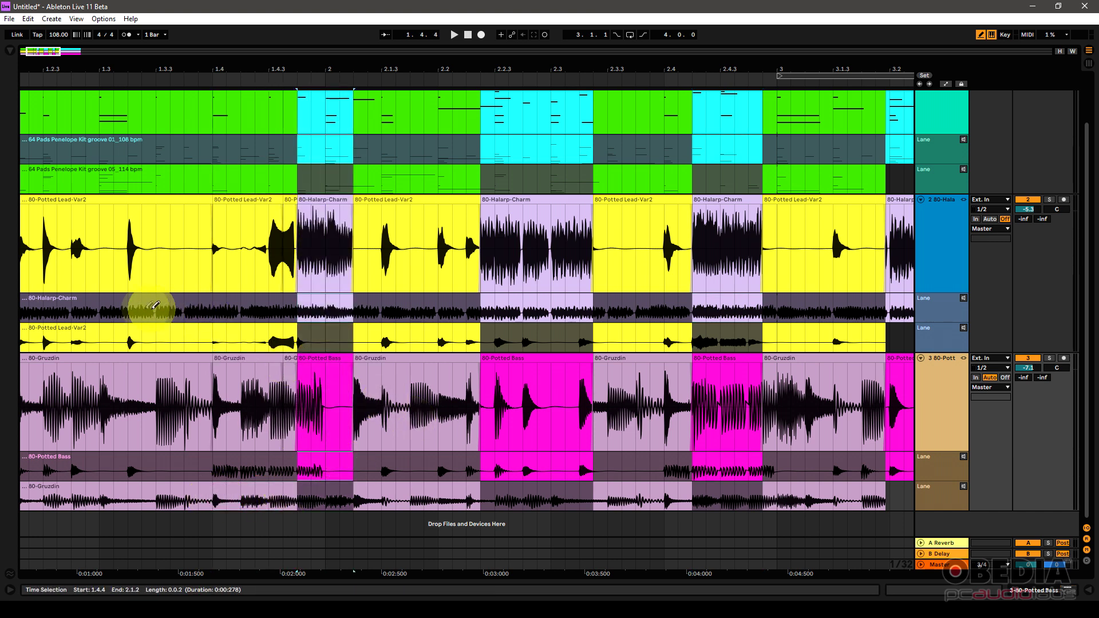
pyautogui.moveTo(143, 307); pyautogui.dragTo(211, 307)
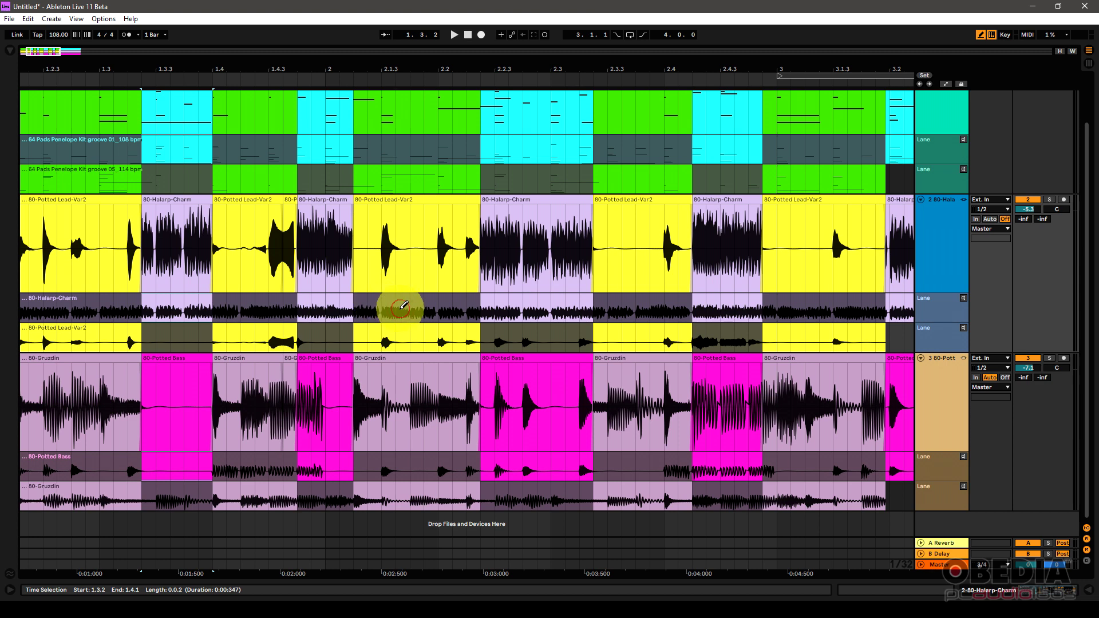
pyautogui.moveTo(396, 307); pyautogui.dragTo(434, 307)
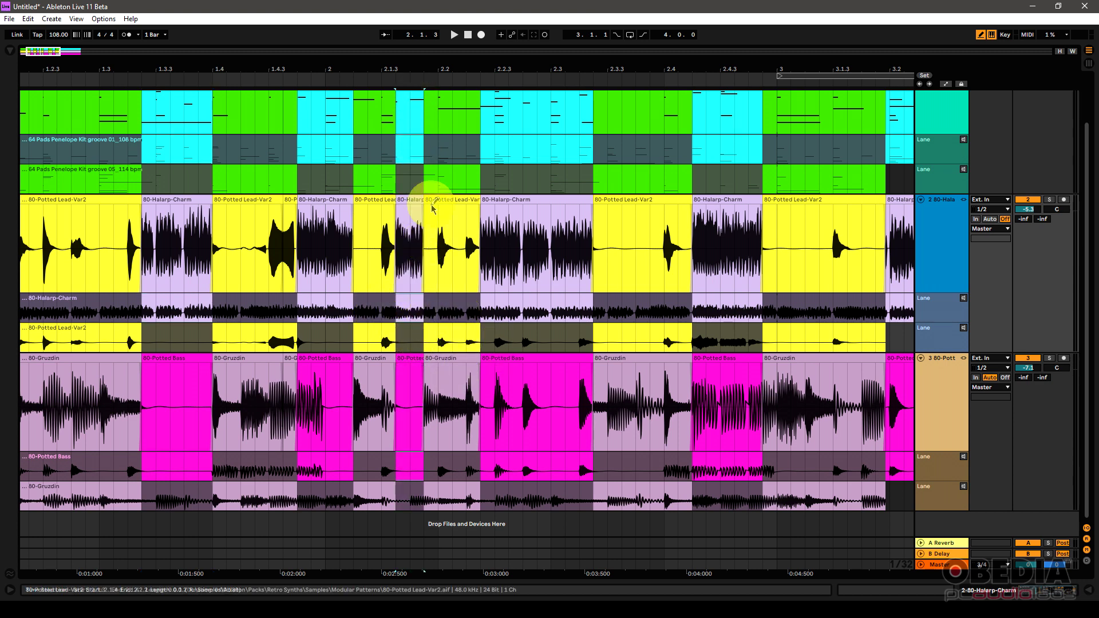
pyautogui.scroll(2, 437, 208)
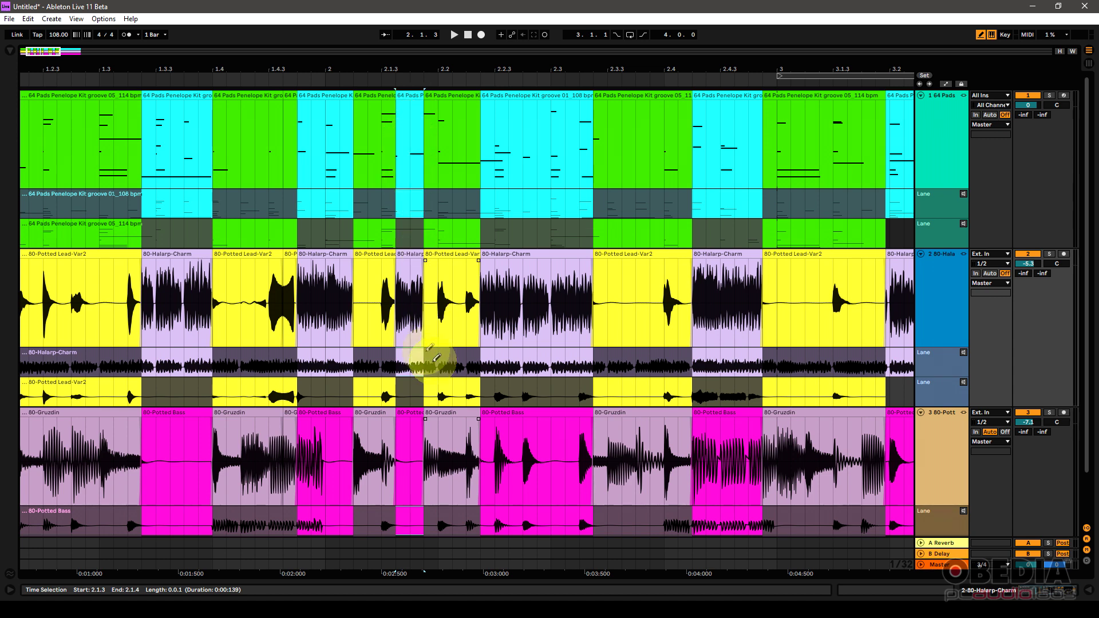
pyautogui.scroll(-2, 444, 433)
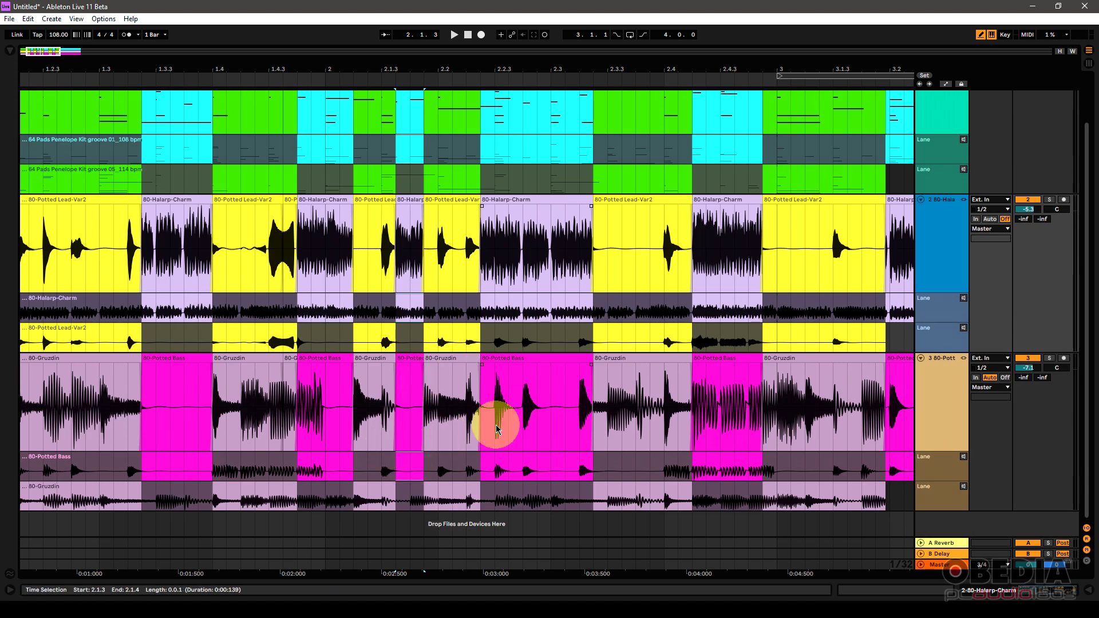
pyautogui.scroll(2, 552, 427)
pyautogui.scroll(-2, 550, 424)
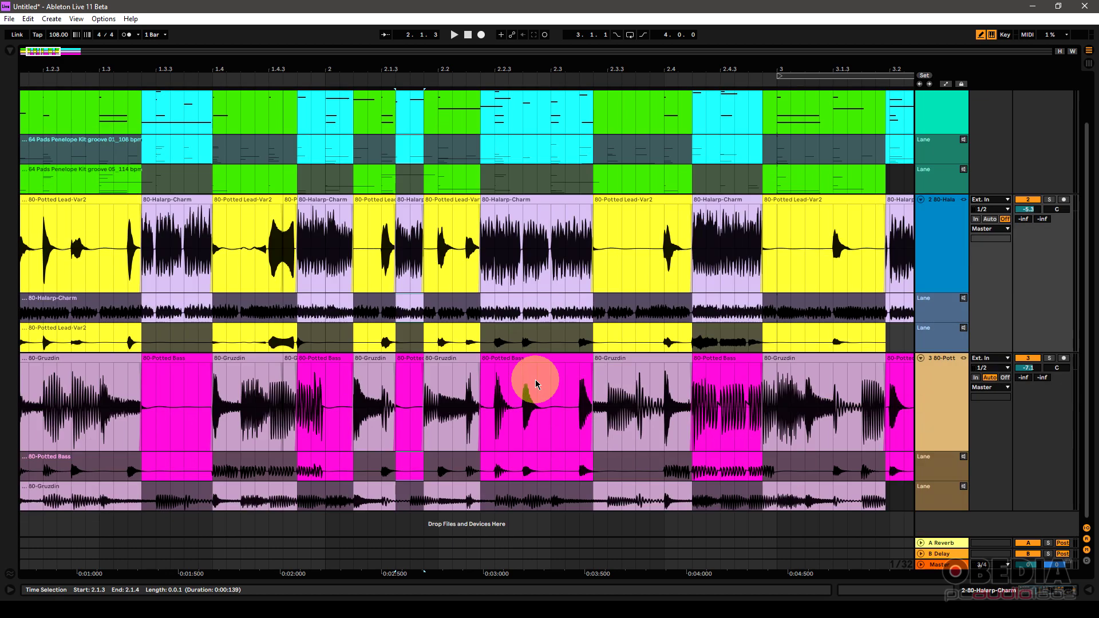
# Step: Comp 2.3.3 to 2.4.1 and a short slice from 3.1.2 of the 80-Potted Bass lane, and 3.1.3 to 3.1.4 of the 80-Gruzdin lane
pyautogui.click(631, 465)
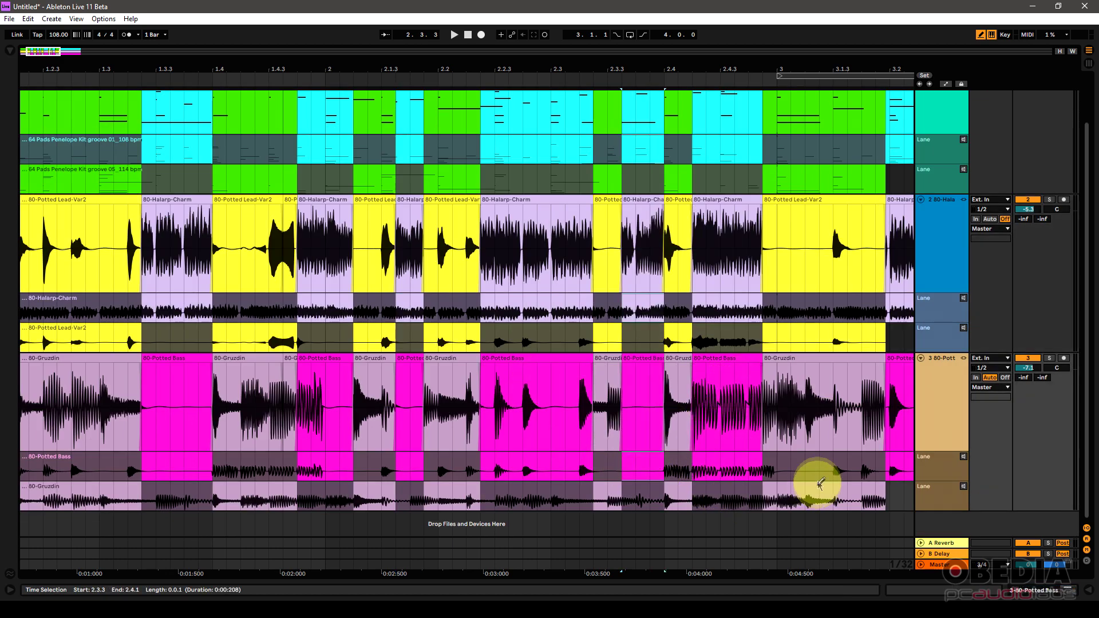
pyautogui.click(810, 469)
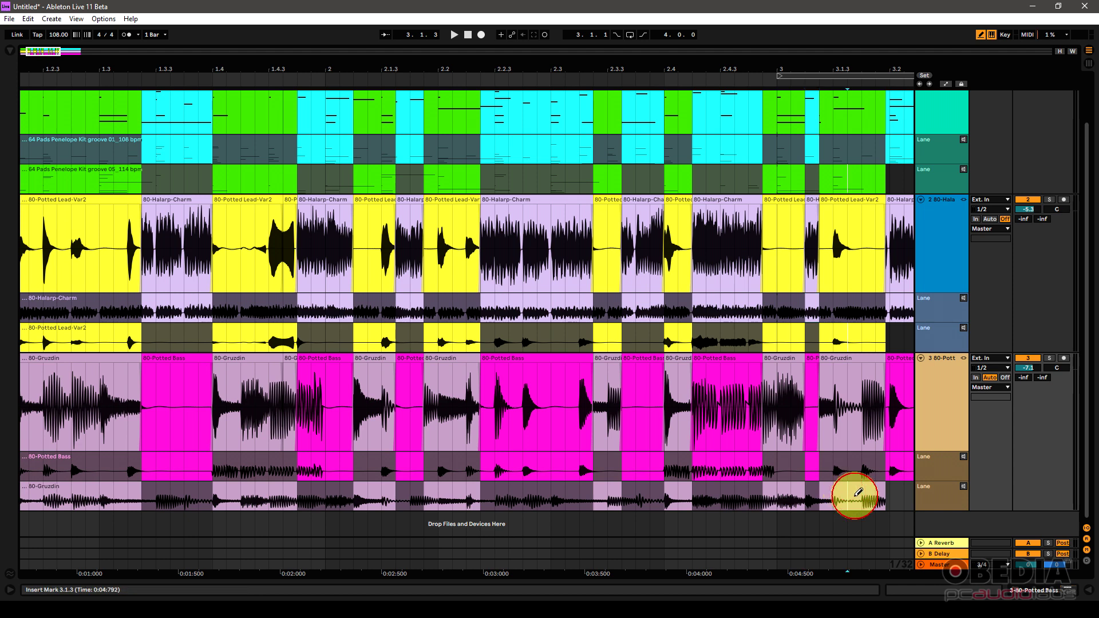
pyautogui.click(858, 493)
pyautogui.click(844, 319)
# Step: Comp the 64 Pads groove 01 take lane into the main tracks from 1.2.3 to 1.2.4 and leave Draw Mode
pyautogui.scroll(2, 853, 259)
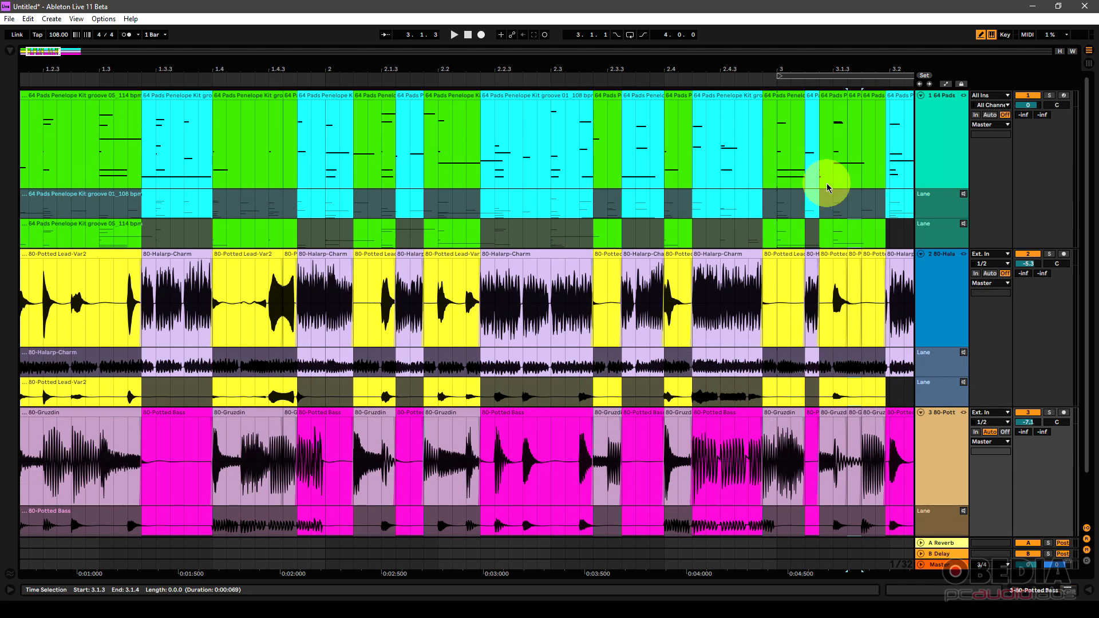
pyautogui.moveTo(51, 210); pyautogui.dragTo(86, 202)
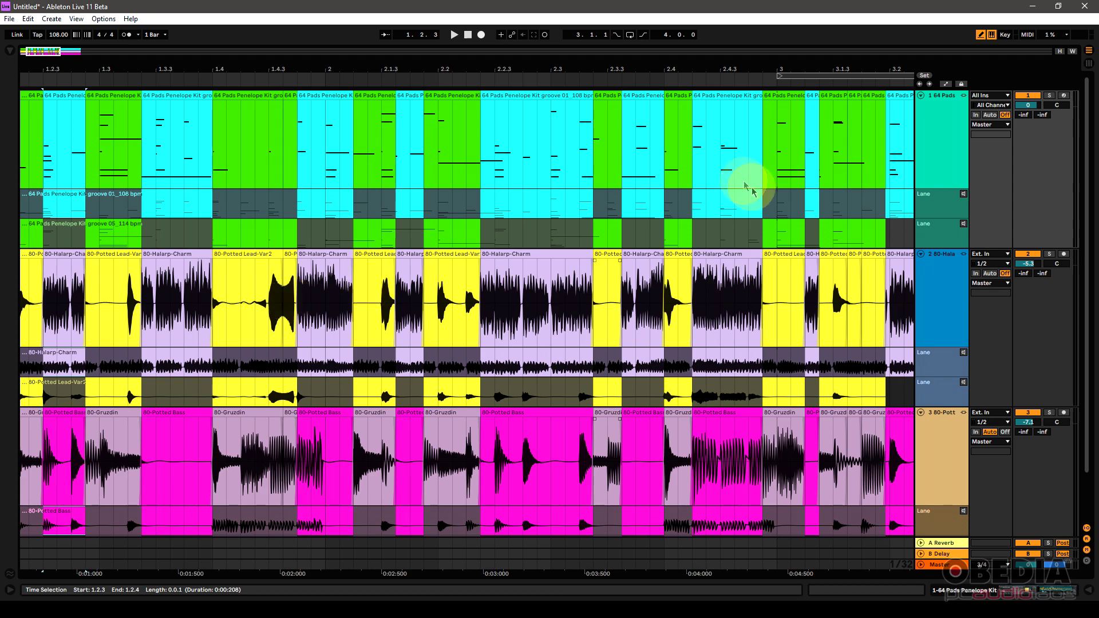
pyautogui.press('b')
# Step: Set the insert mark at 2.3.1 in the linked main tracks and select their upper take lanes together
pyautogui.click(552, 166)
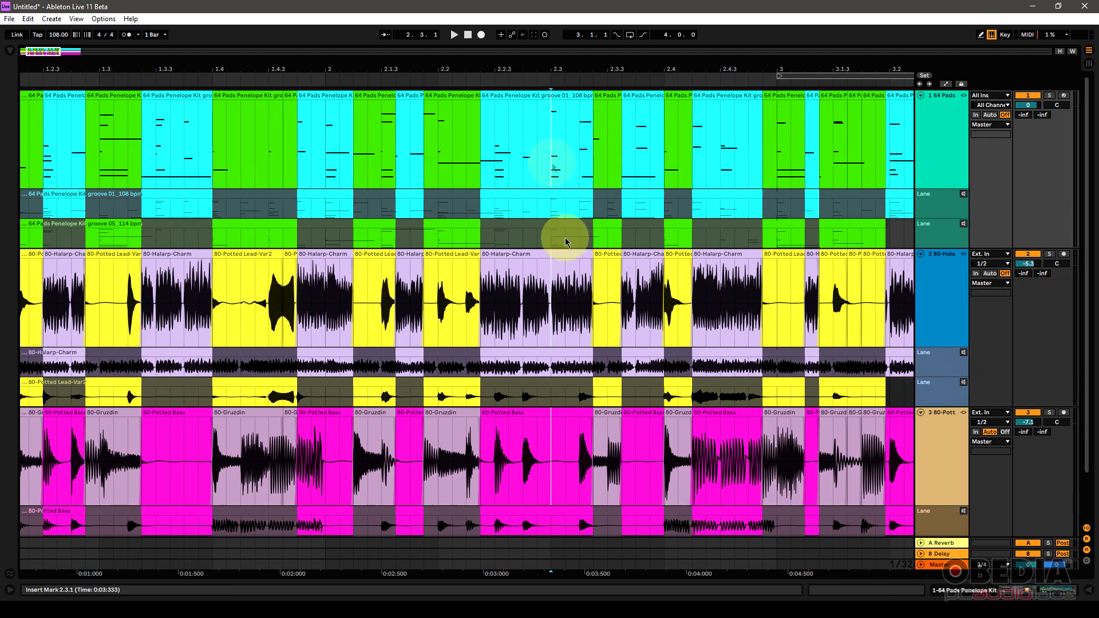
pyautogui.click(544, 324)
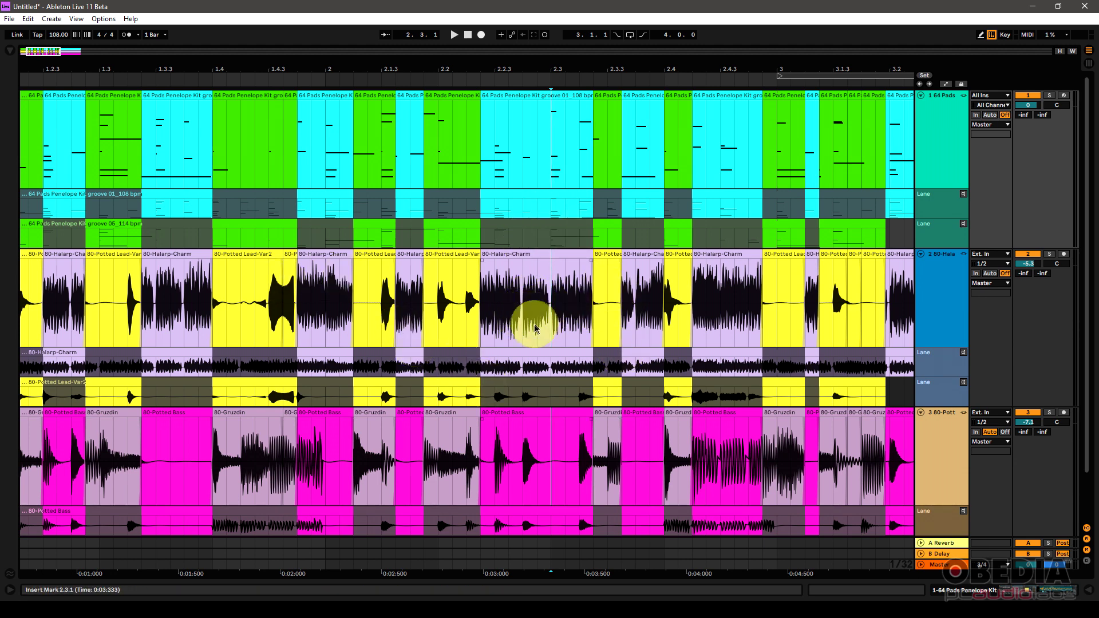
pyautogui.click(504, 422)
pyautogui.scroll(-2, 508, 382)
pyautogui.scroll(2, 515, 395)
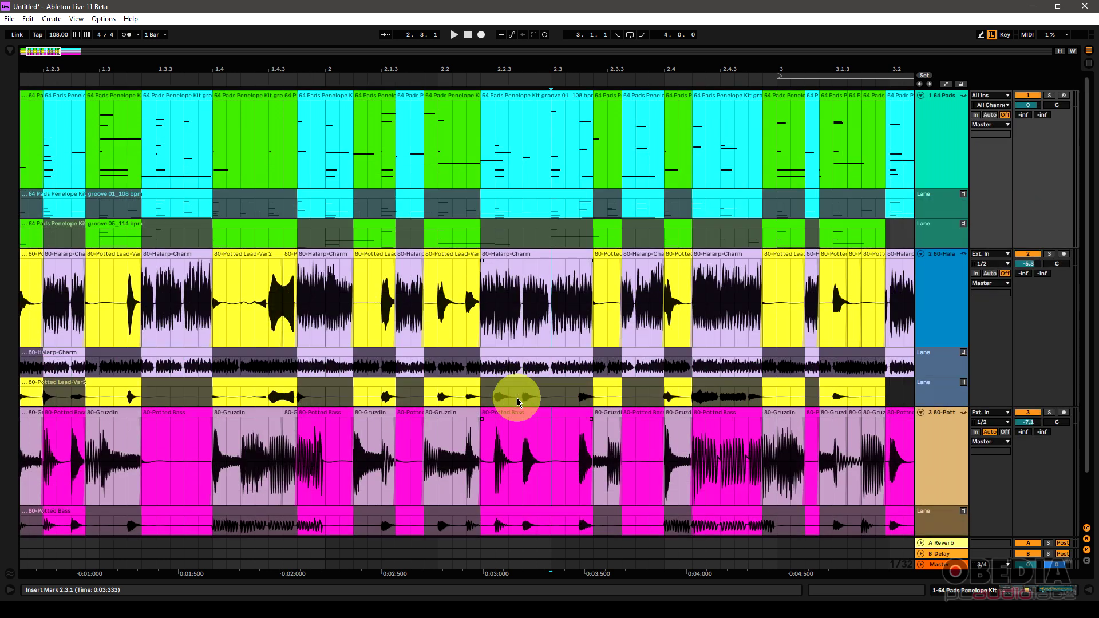
pyautogui.click(939, 226)
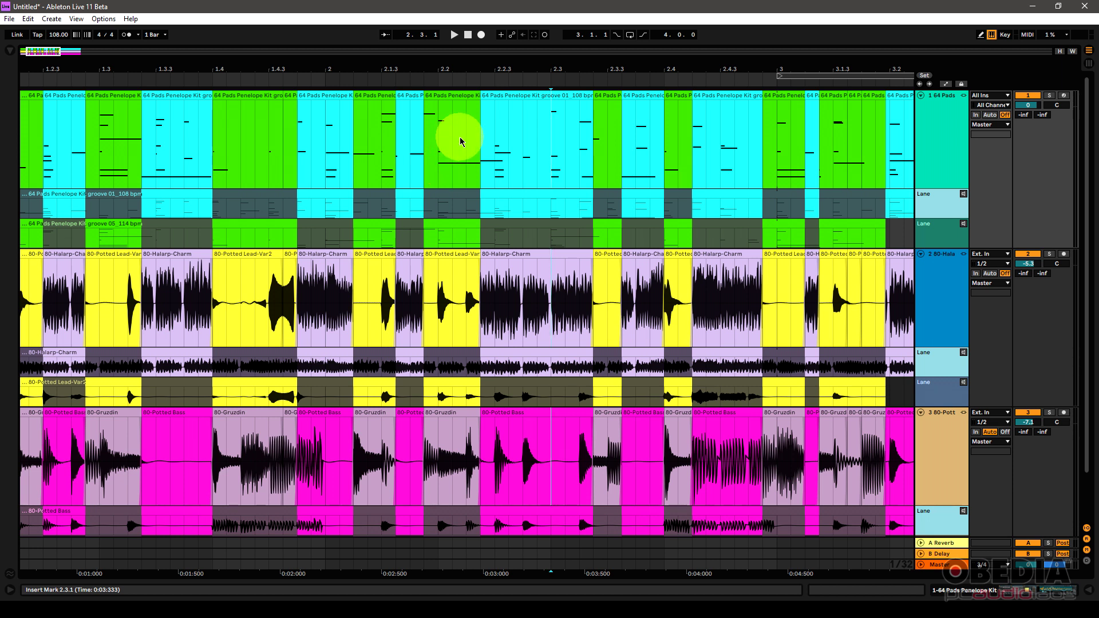
# Step: Delete the main-track clips from 1.4.2 to 2.2.1 across the linked tracks and undo the deletion
pyautogui.moveTo(437, 143); pyautogui.dragTo(499, 159)
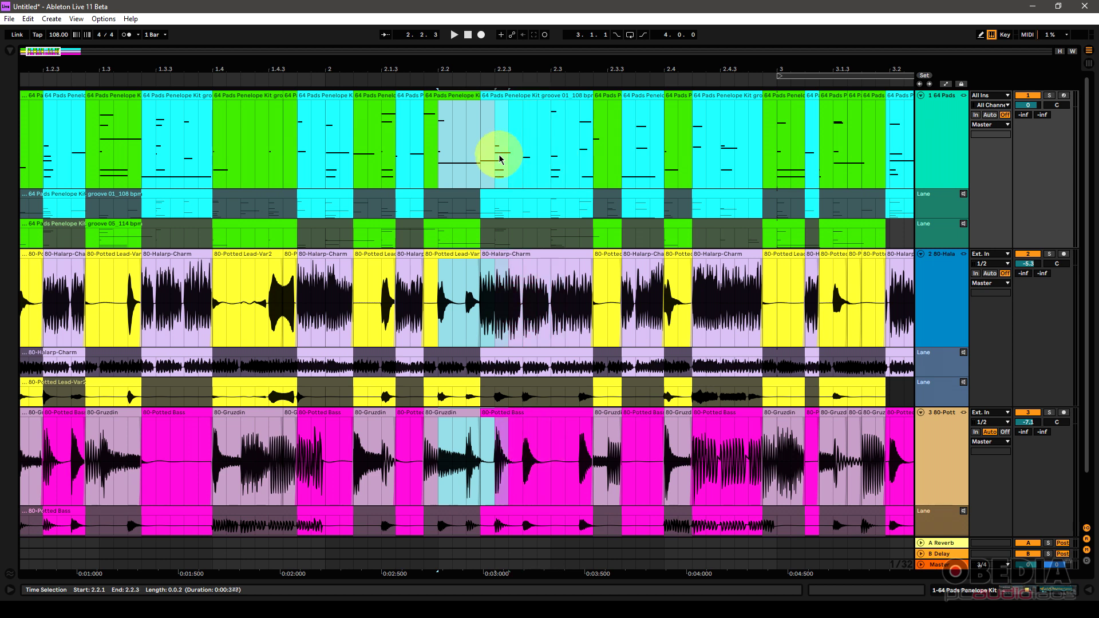
pyautogui.moveTo(244, 140); pyautogui.dragTo(449, 155)
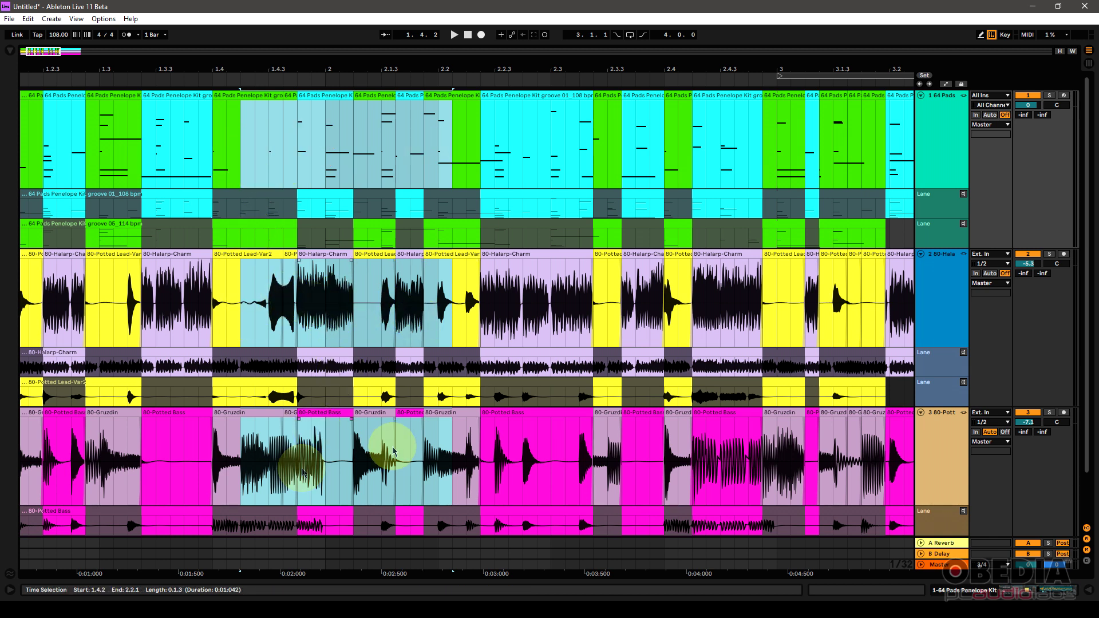
pyautogui.press('Delete')
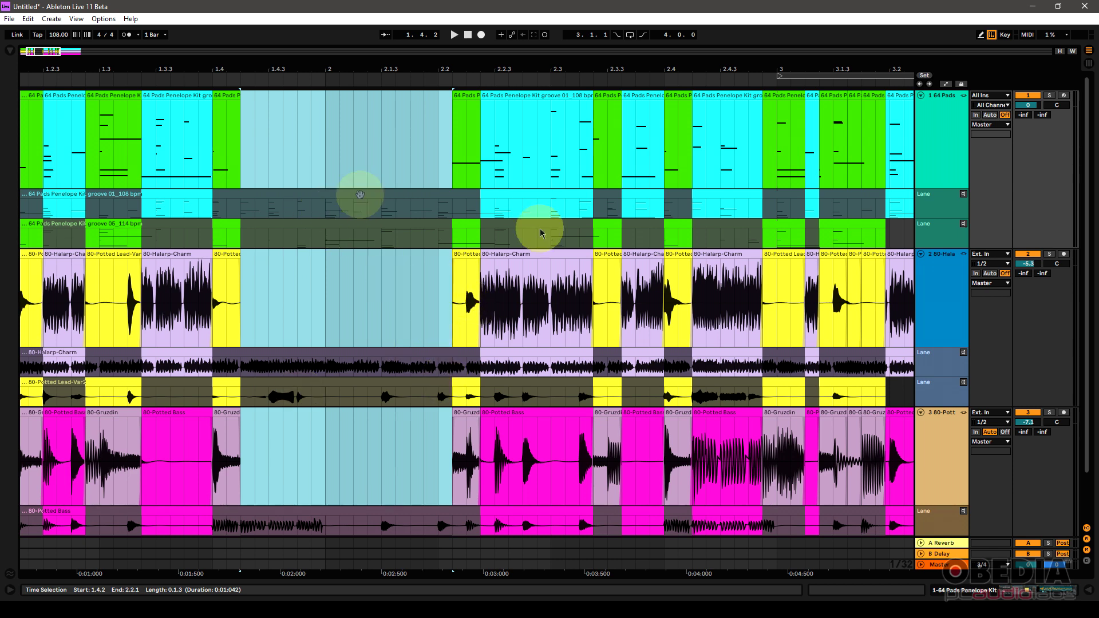
pyautogui.hotkey('ctrl', 'z')
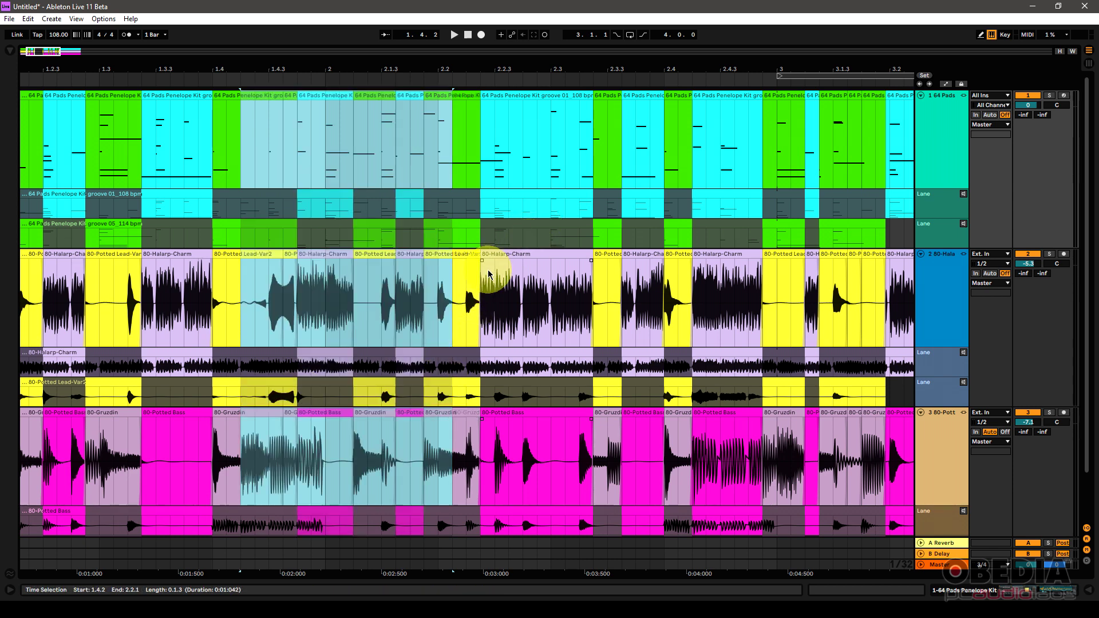
# Step: Delete the time from 1.4.2 to 2.2.1 in the arrangement and undo the time deletion
pyautogui.click(35, 21)
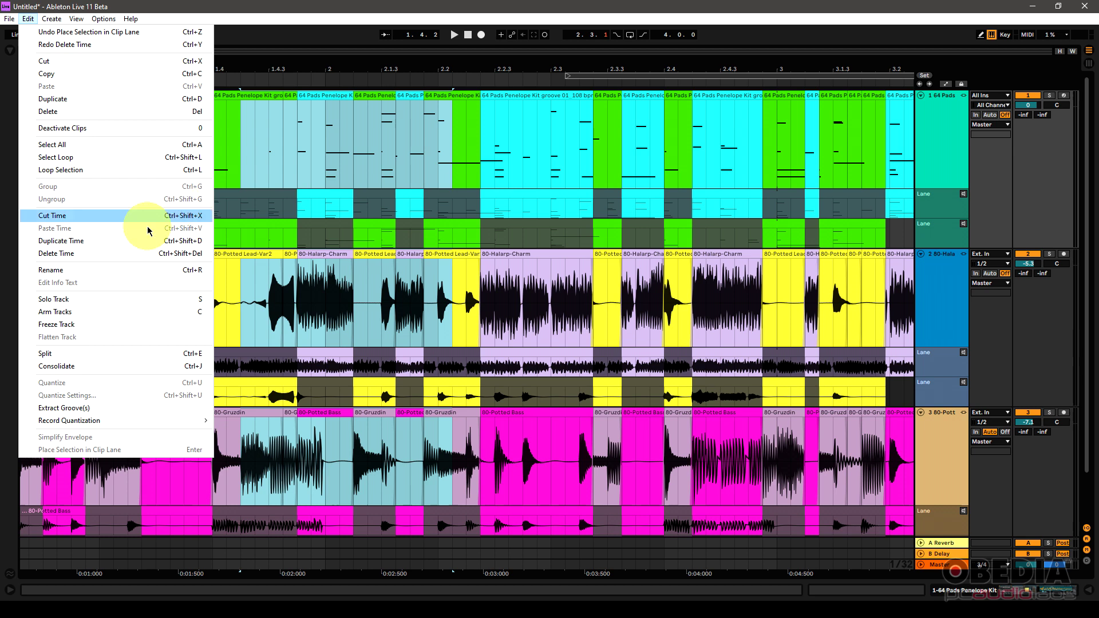
pyautogui.click(105, 255)
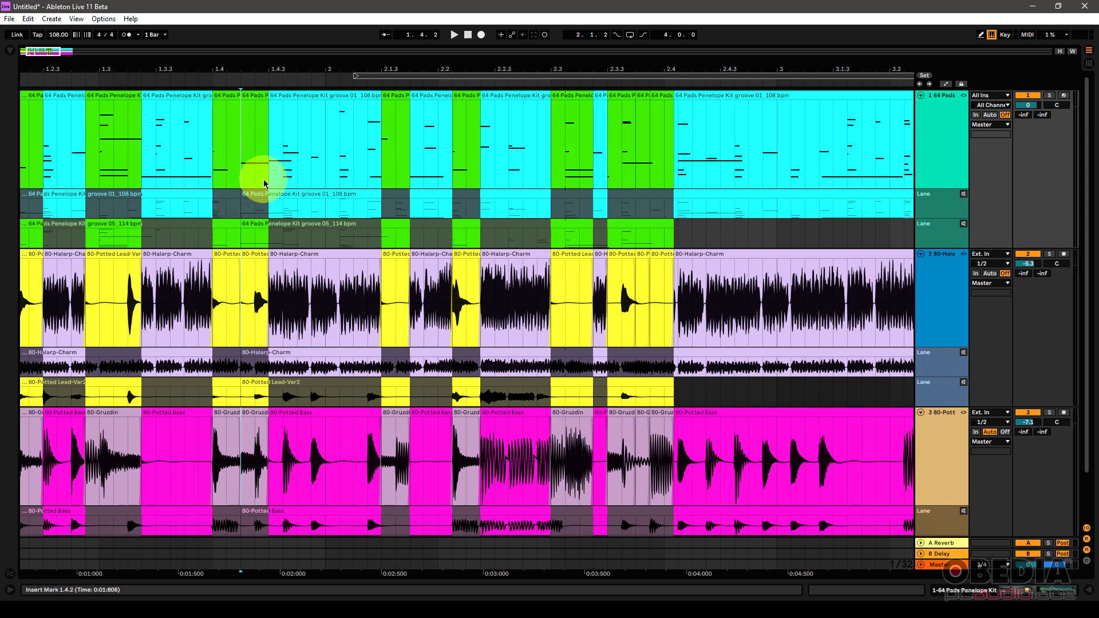
pyautogui.hotkey('ctrl', 'shift', 'v')
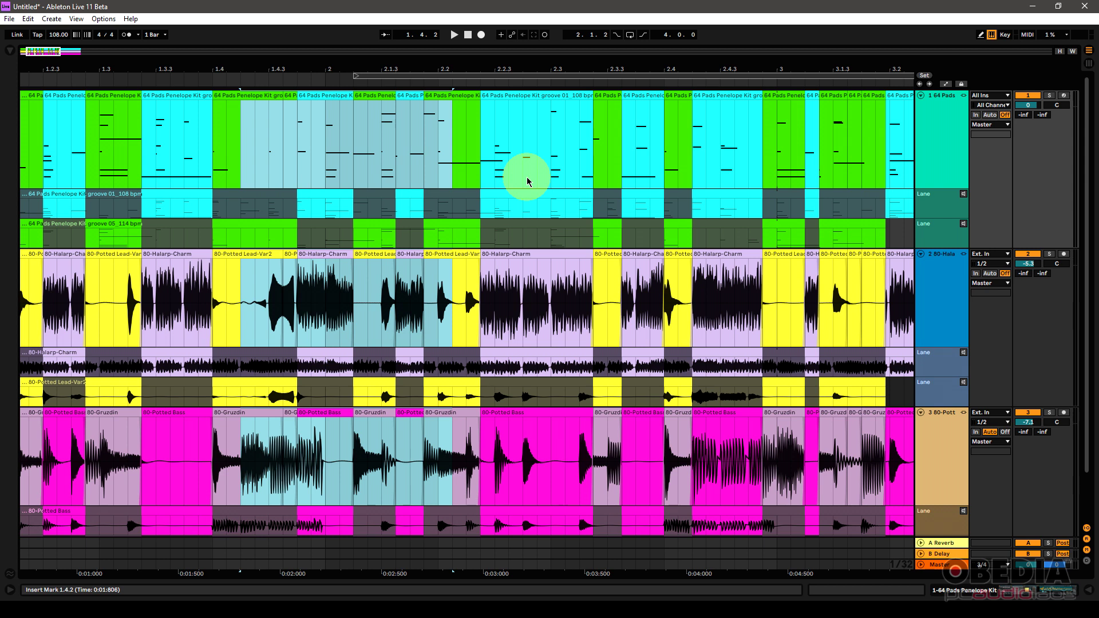
# Step: Select 1.4.4 to 2.2.4 from the main 64 Pads track, and 2.1.2 to 2.2.4 from the main 80-Halarp track, across the linked tracks
pyautogui.click(508, 167)
pyautogui.moveTo(533, 148); pyautogui.dragTo(313, 146)
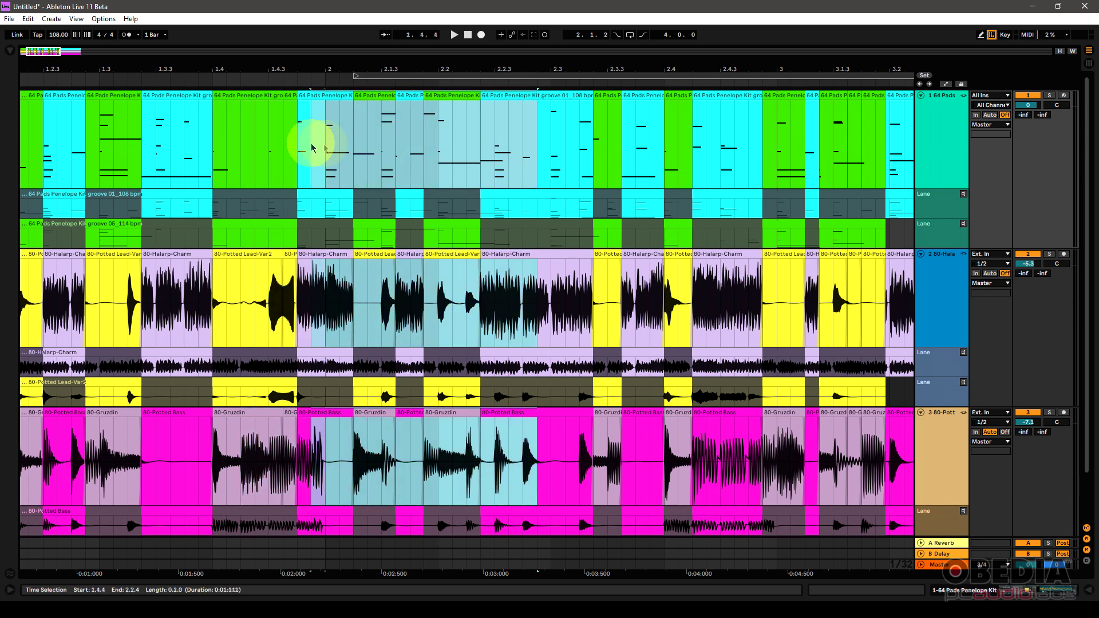
pyautogui.click(521, 326)
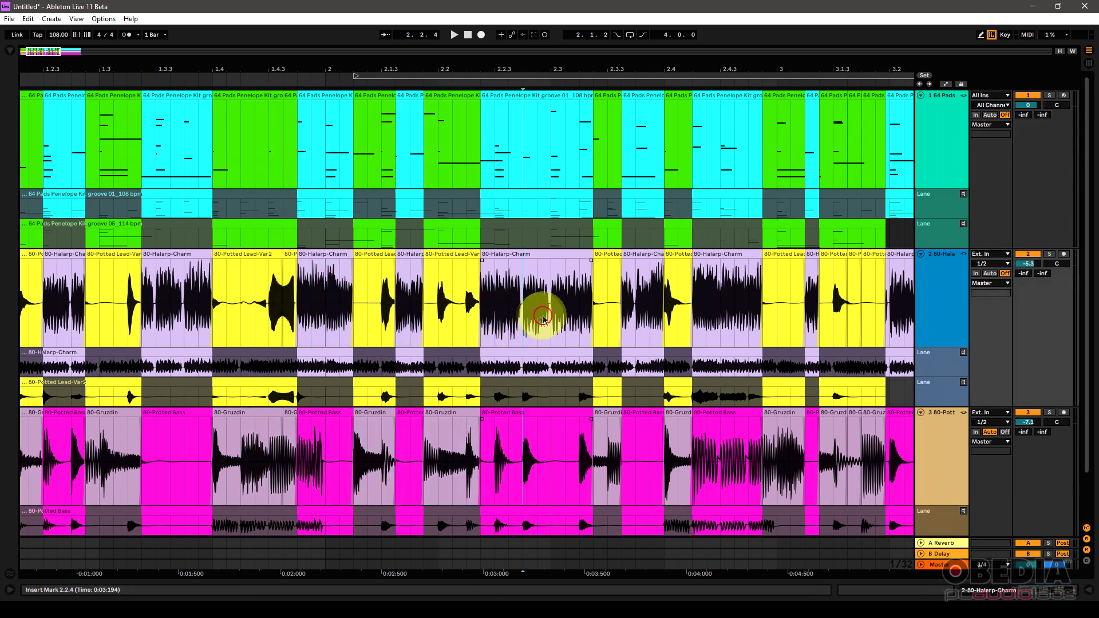
pyautogui.moveTo(540, 315); pyautogui.dragTo(370, 326)
pyautogui.scroll(-2, 487, 301)
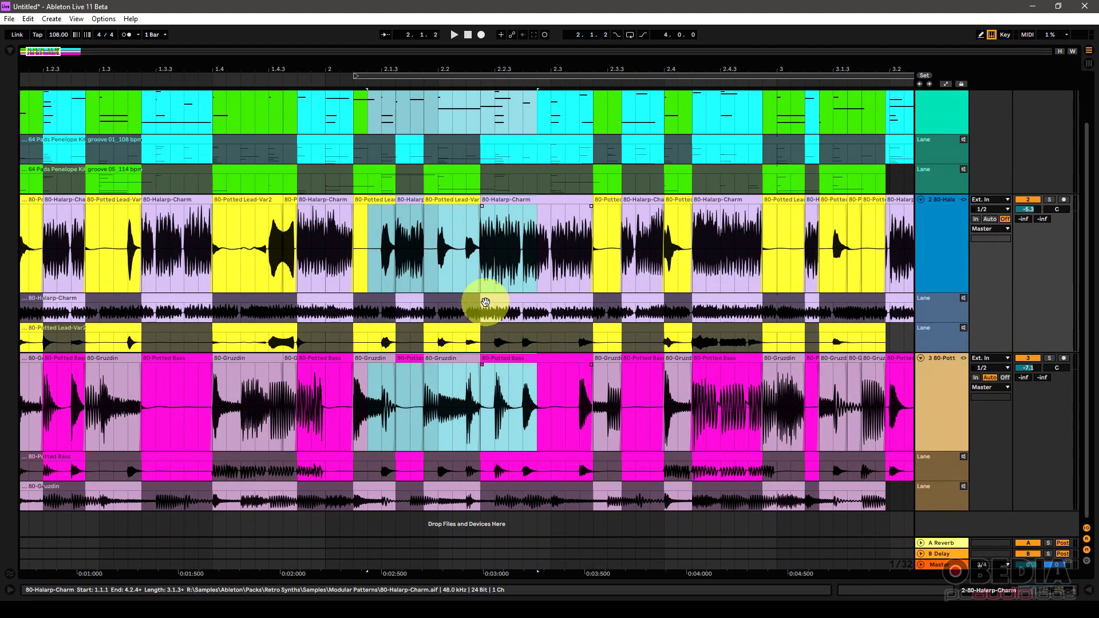
# Step: Delete the content from 1.4.2 to 2.3.1 across all tracks, take lanes and returns, and undo the deletion
pyautogui.scroll(2, 485, 307)
pyautogui.moveTo(243, 136); pyautogui.dragTo(571, 557)
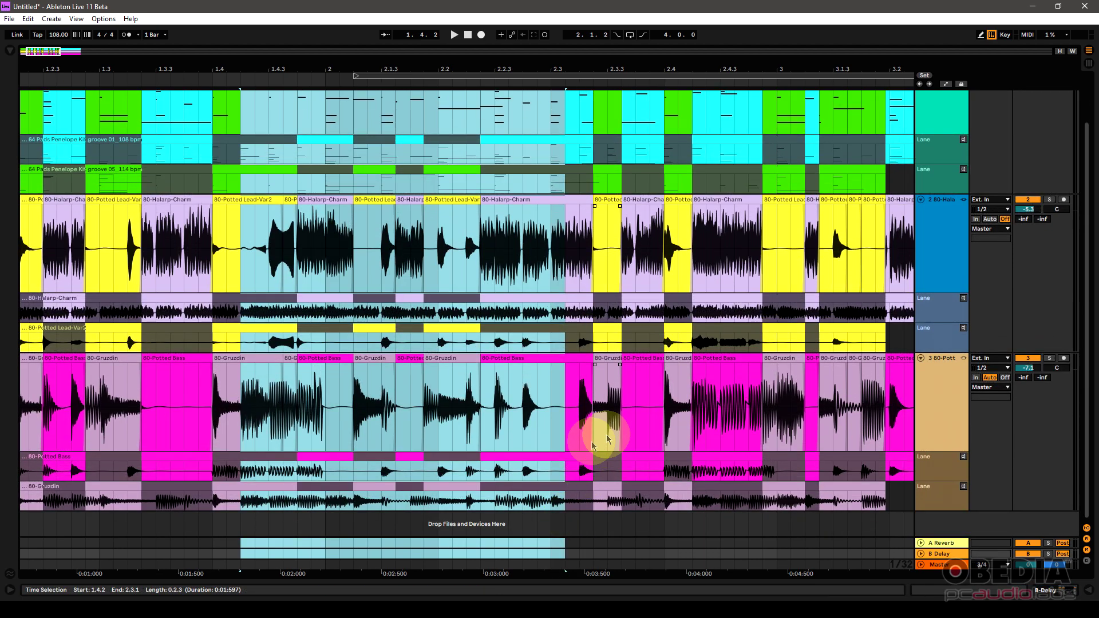
pyautogui.press('Delete')
pyautogui.hotkey('ctrl', 'z')
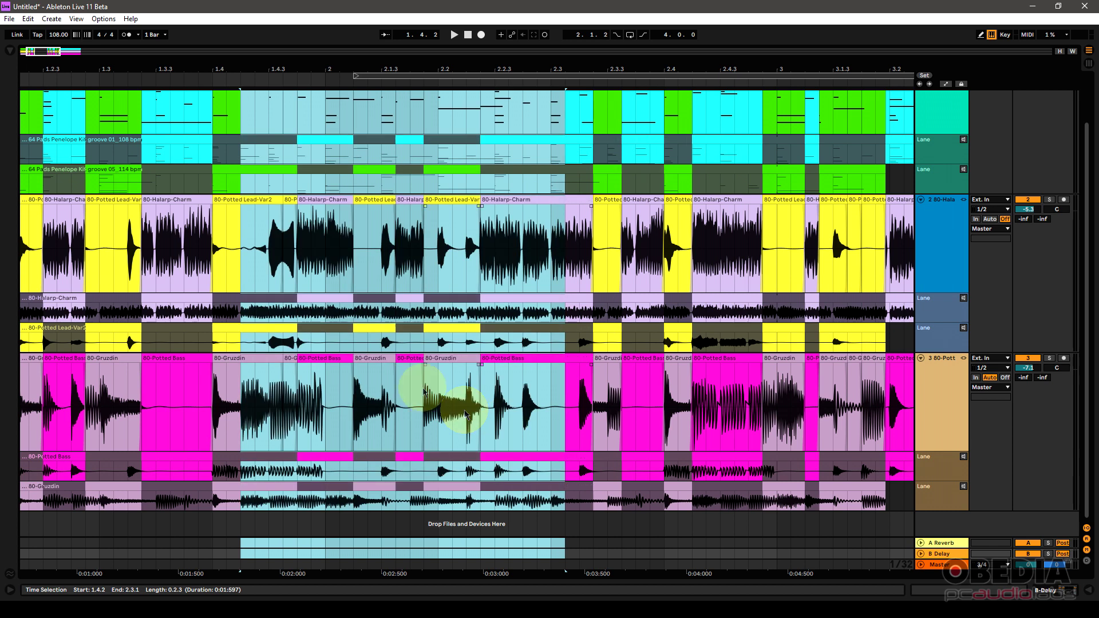
# Step: Set the insert mark at 2.1.2, and select 1.4.3 to 2.2 from the main 64 Pads track across the linked tracks
pyautogui.scroll(2, 422, 352)
pyautogui.click(351, 167)
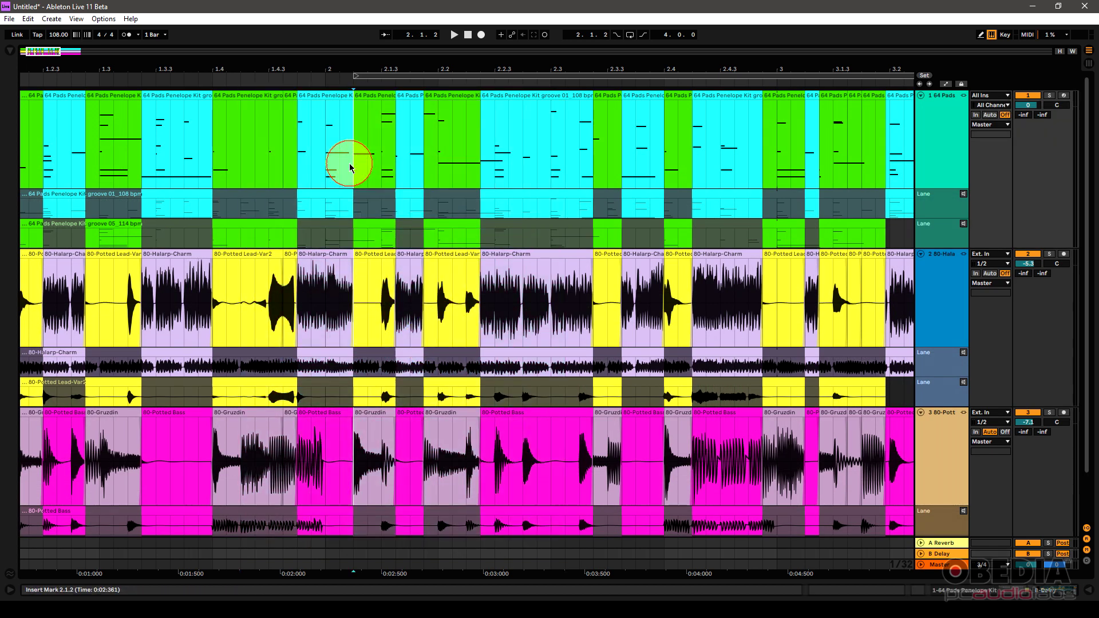
pyautogui.moveTo(270, 128); pyautogui.dragTo(438, 143)
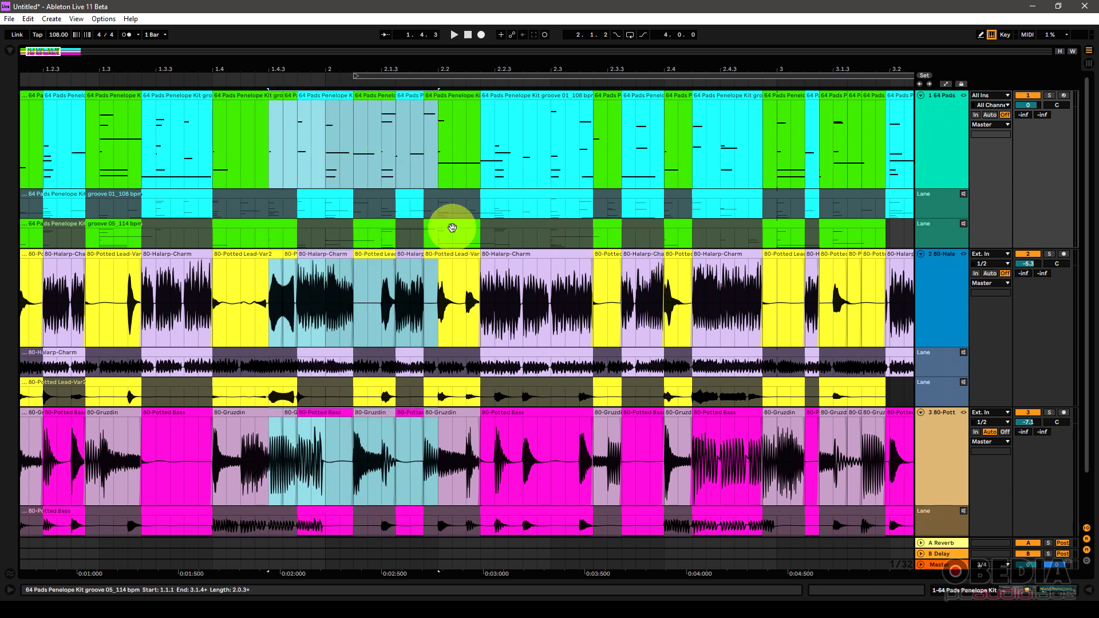
# Step: Return the playback position to 1.1.1, play the comped arrangement past bar 3, and stop it
pyautogui.click(469, 37)
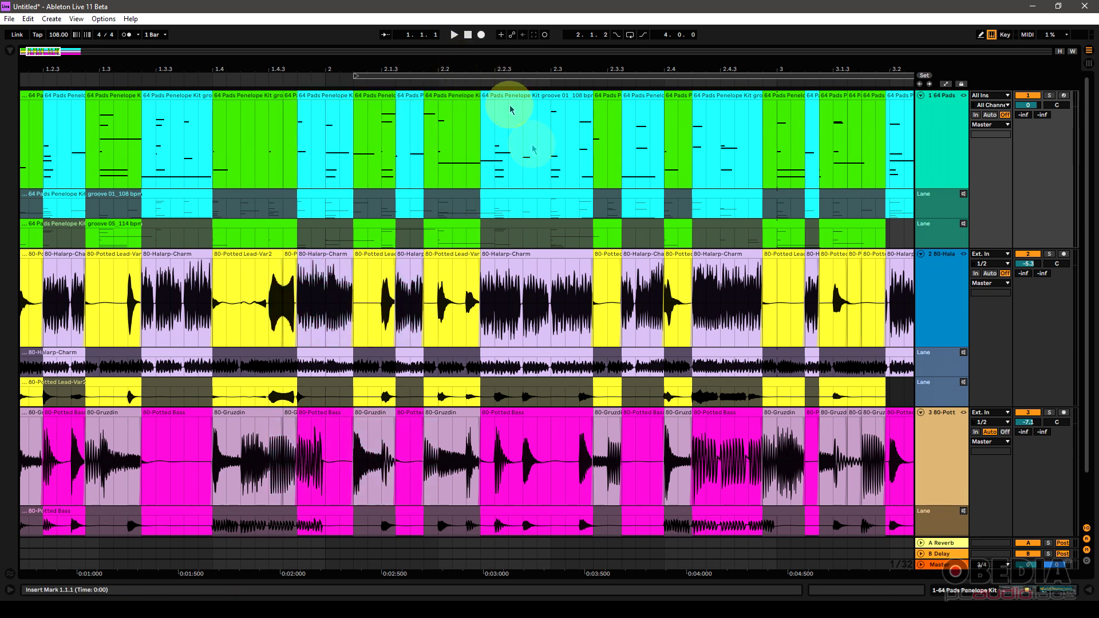
pyautogui.click(456, 38)
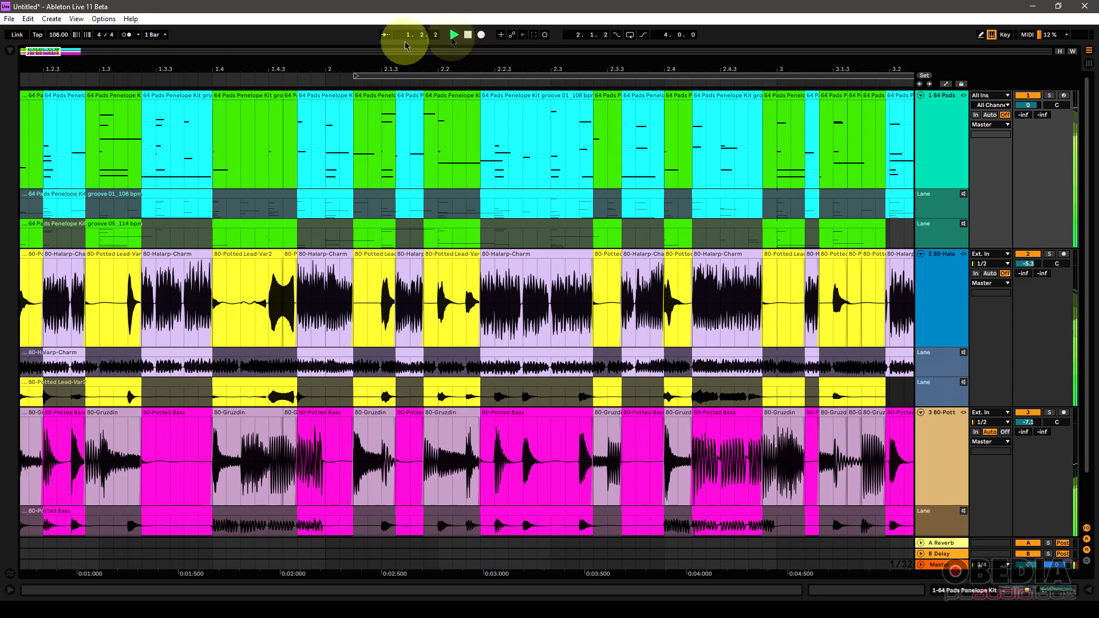
pyautogui.moveTo(156, 67); pyautogui.dragTo(160, 66)
pyautogui.scroll(-4, 160, 65)
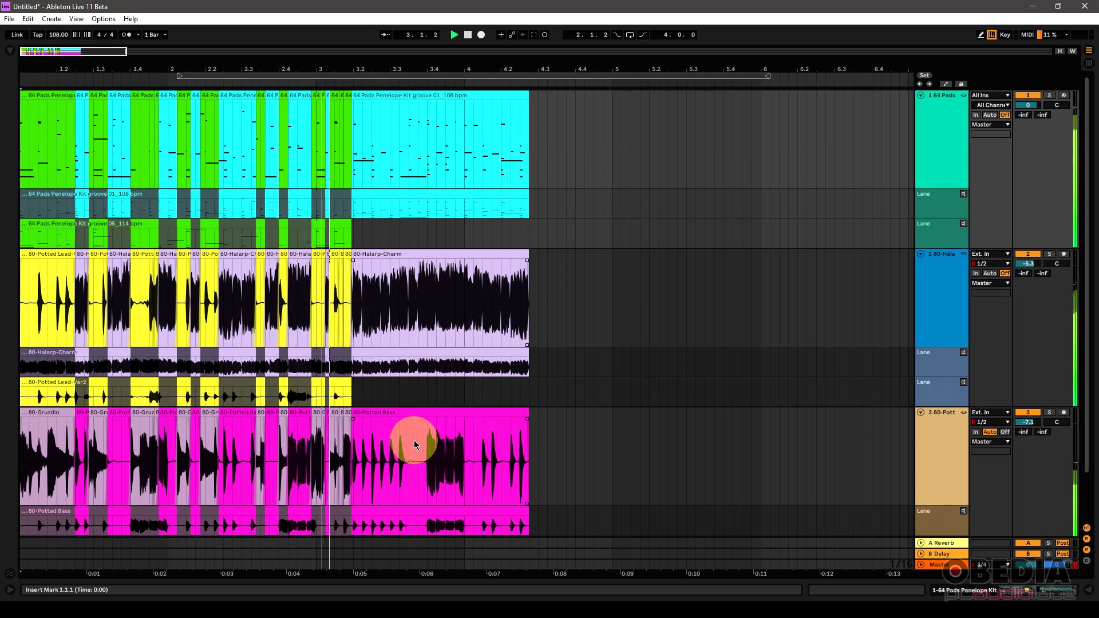
pyautogui.press('space')
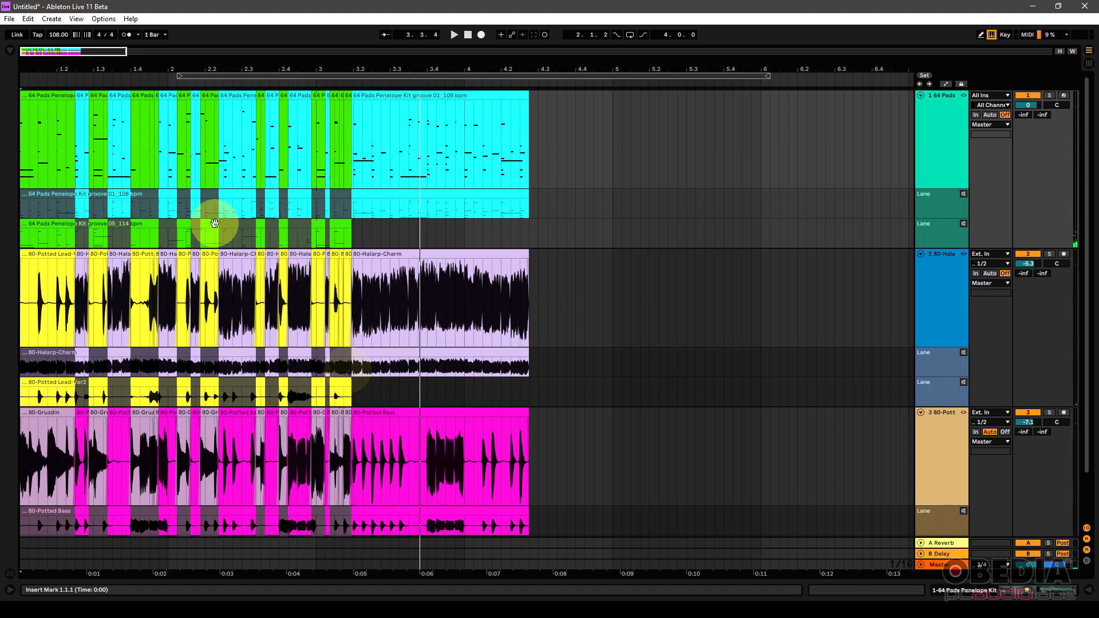
pyautogui.scroll(8, 39, 64)
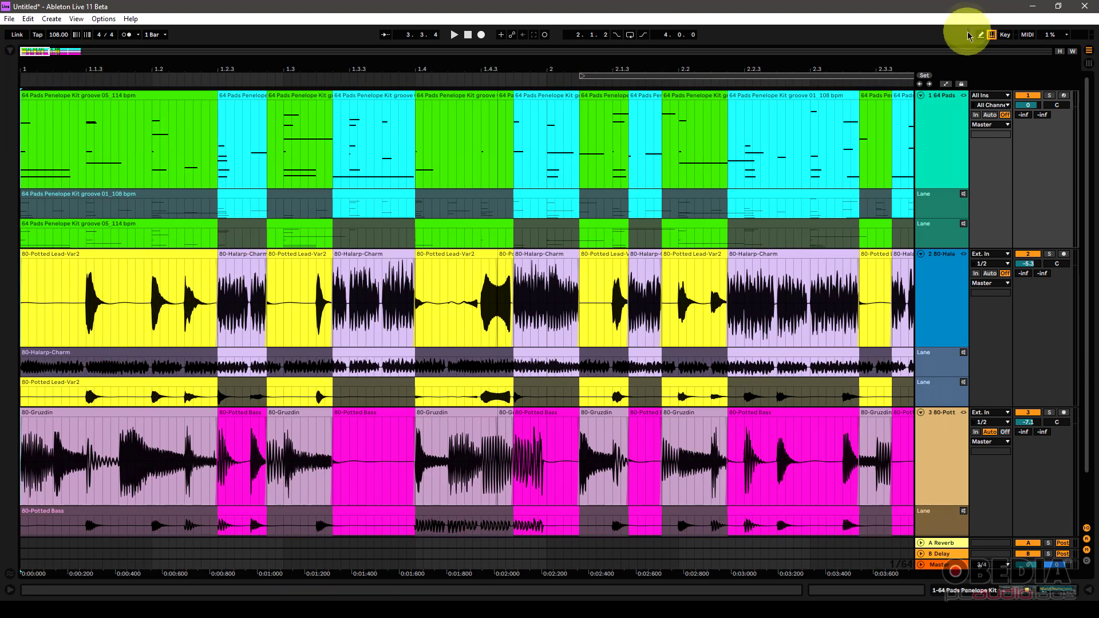
pyautogui.moveTo(135, 66); pyautogui.dragTo(133, 64)
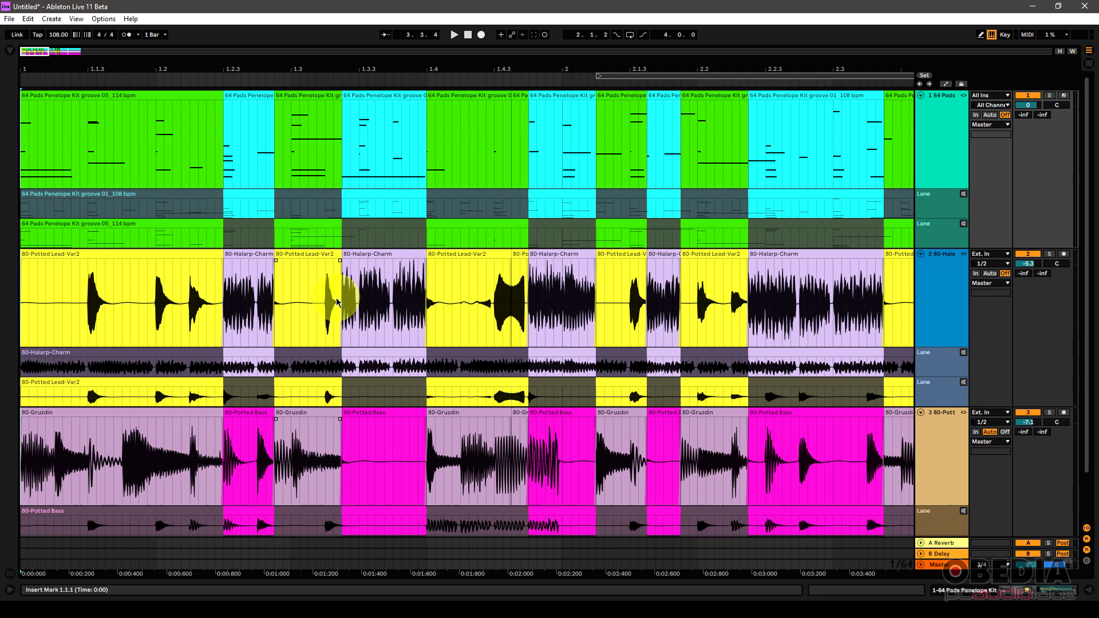
pyautogui.click(166, 209)
pyautogui.click(490, 315)
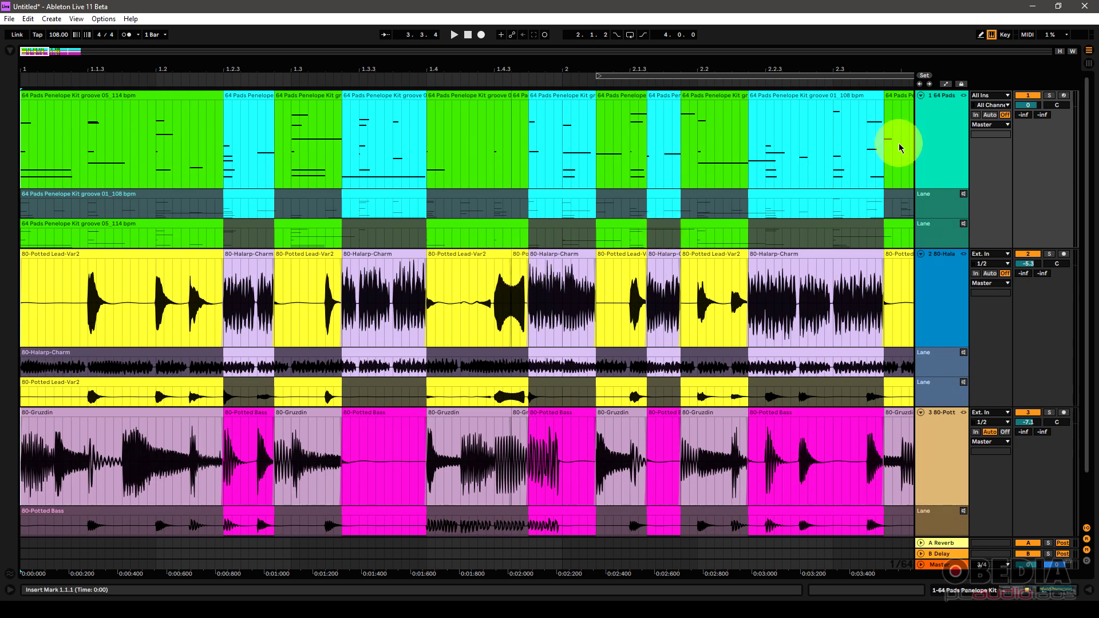
# Step: Select the 64 Pads track and examine the link and unlink commands available for it
pyautogui.click(933, 165)
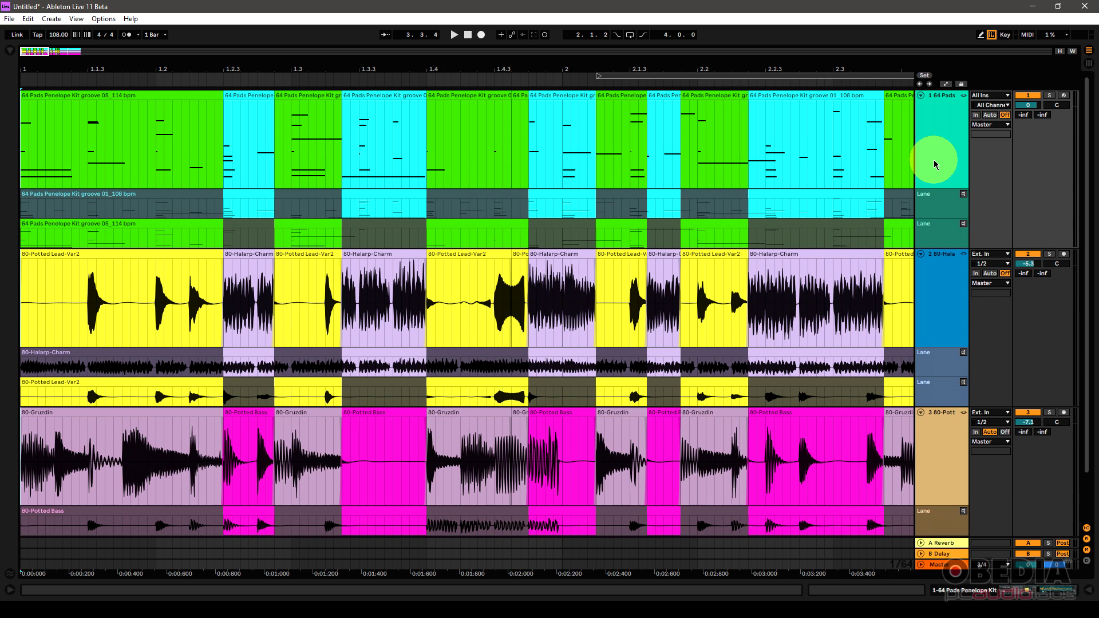
pyautogui.rightClick(935, 161)
pyautogui.click(922, 137)
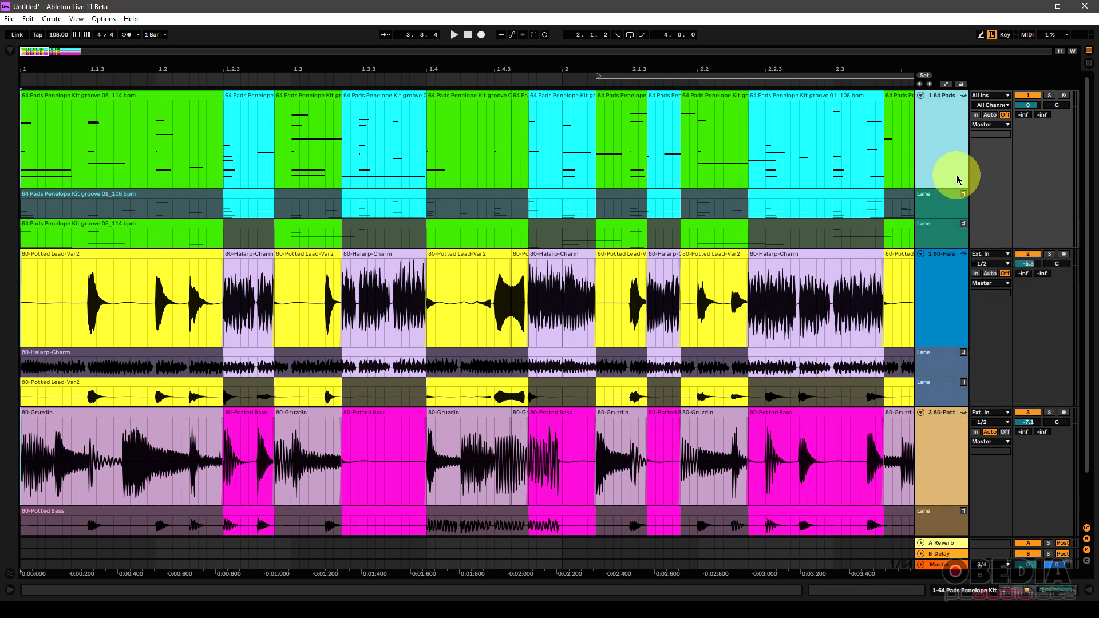
pyautogui.rightClick(954, 153)
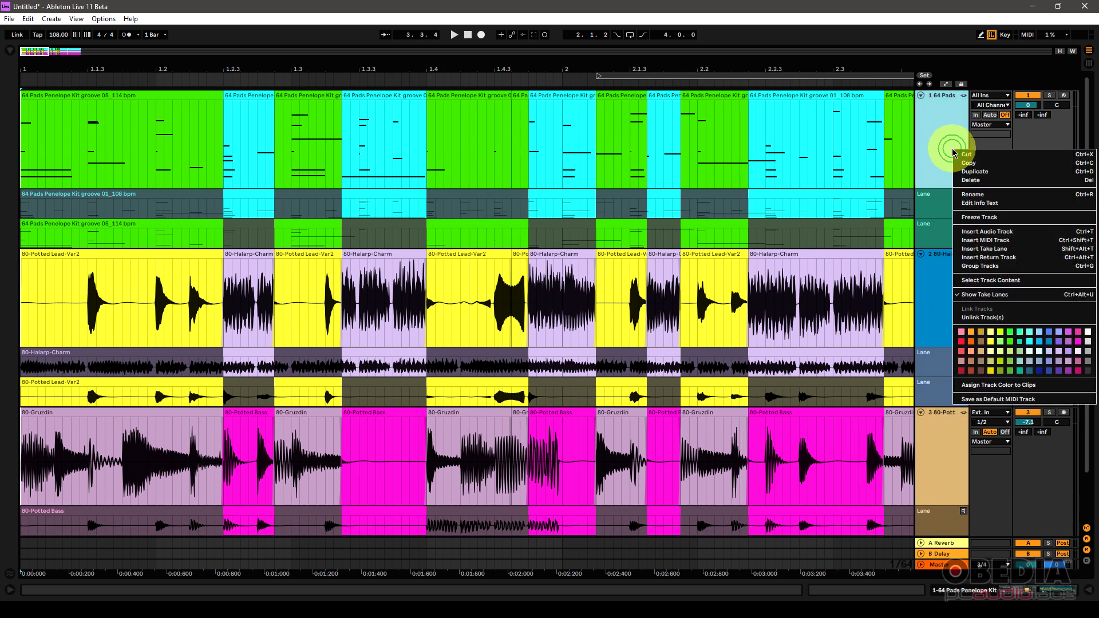
pyautogui.click(946, 131)
# Step: Select the 64 Pads, 80-Halarp and 80-Potted tracks together and examine the track commands available for the group
pyautogui.scroll(-2, 975, 446)
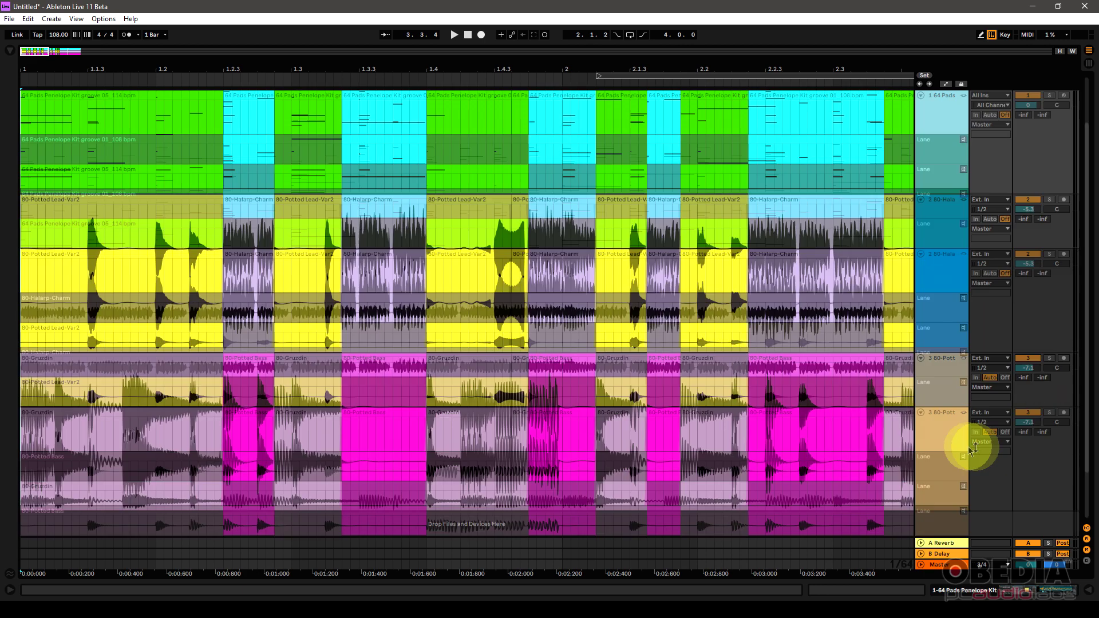
pyautogui.scroll(2, 942, 435)
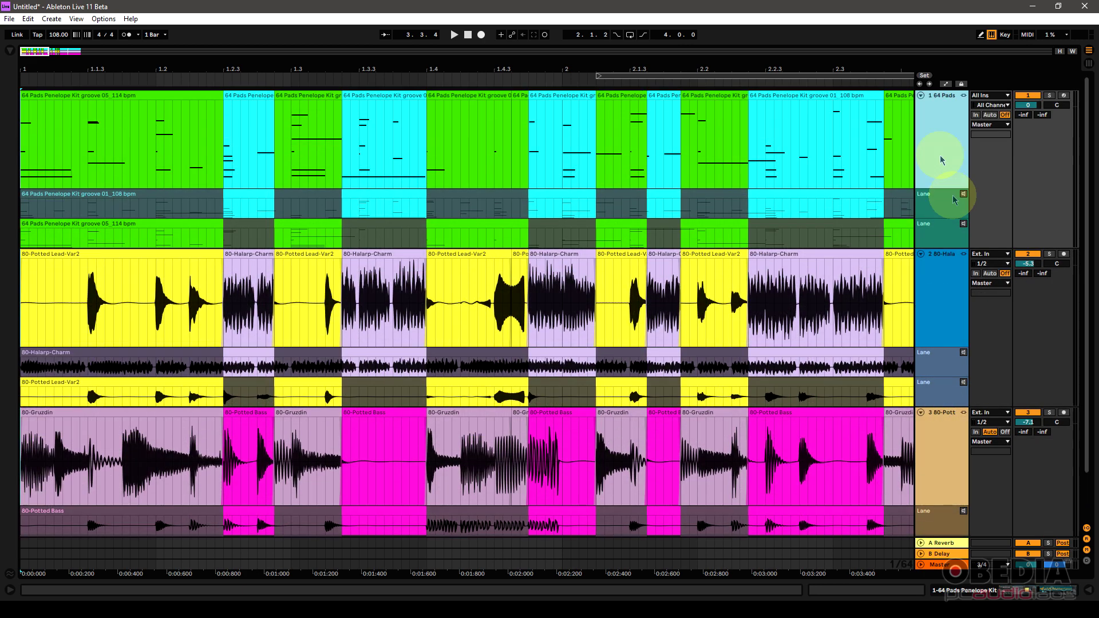
pyautogui.click(934, 148)
pyautogui.scroll(-2, 936, 212)
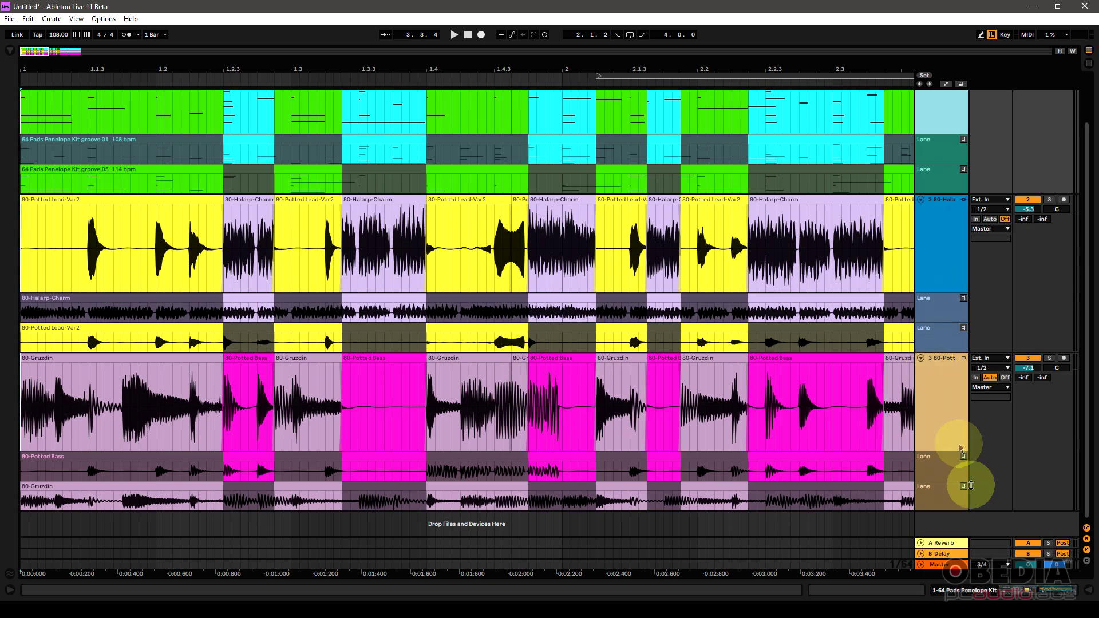
pyautogui.keyDown('shift'); pyautogui.click(945, 504); pyautogui.keyUp('shift')
pyautogui.scroll(2, 945, 491)
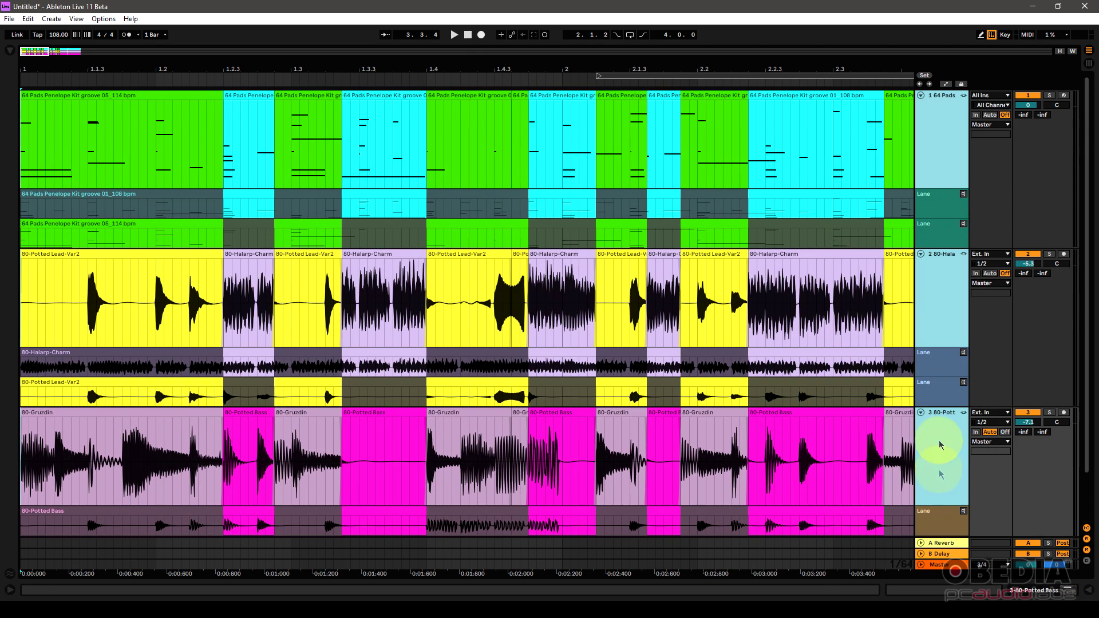
pyautogui.rightClick(948, 149)
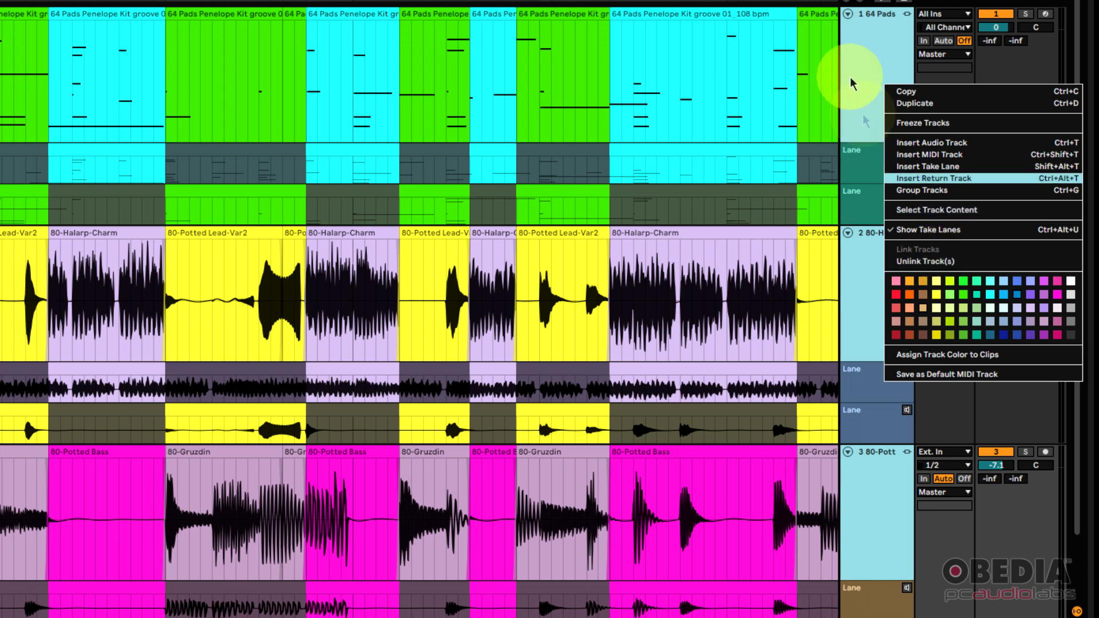
pyautogui.click(874, 70)
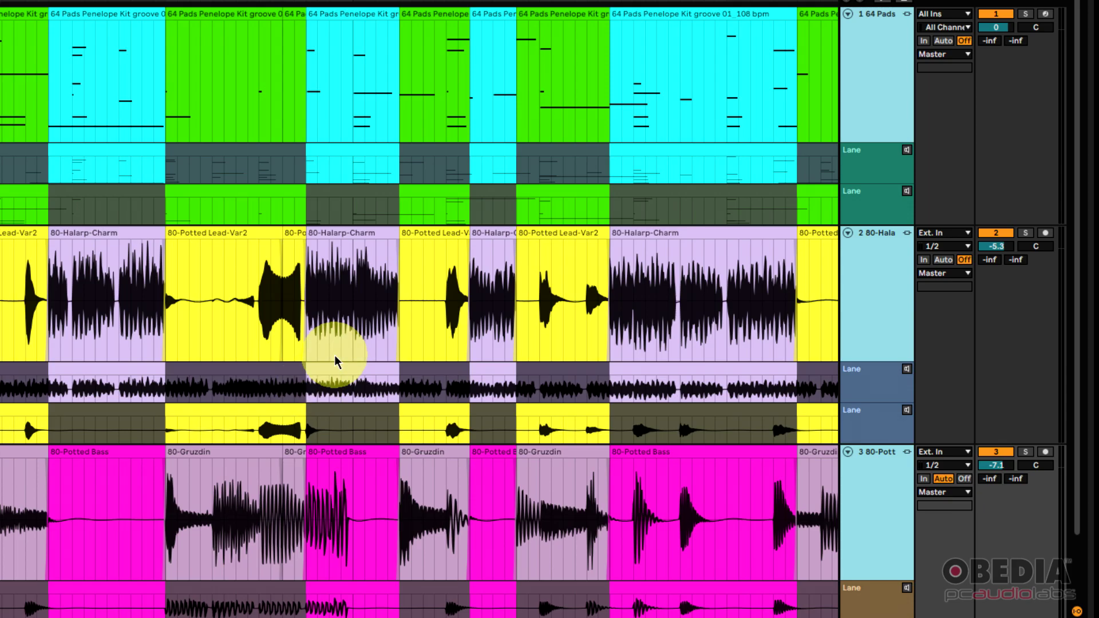
# Step: Audition the opening of the comp from 1.1.1 with all three tracks selected, and stop playback during bar 2
pyautogui.scroll(-2, 336, 361)
pyautogui.scroll(2, 336, 361)
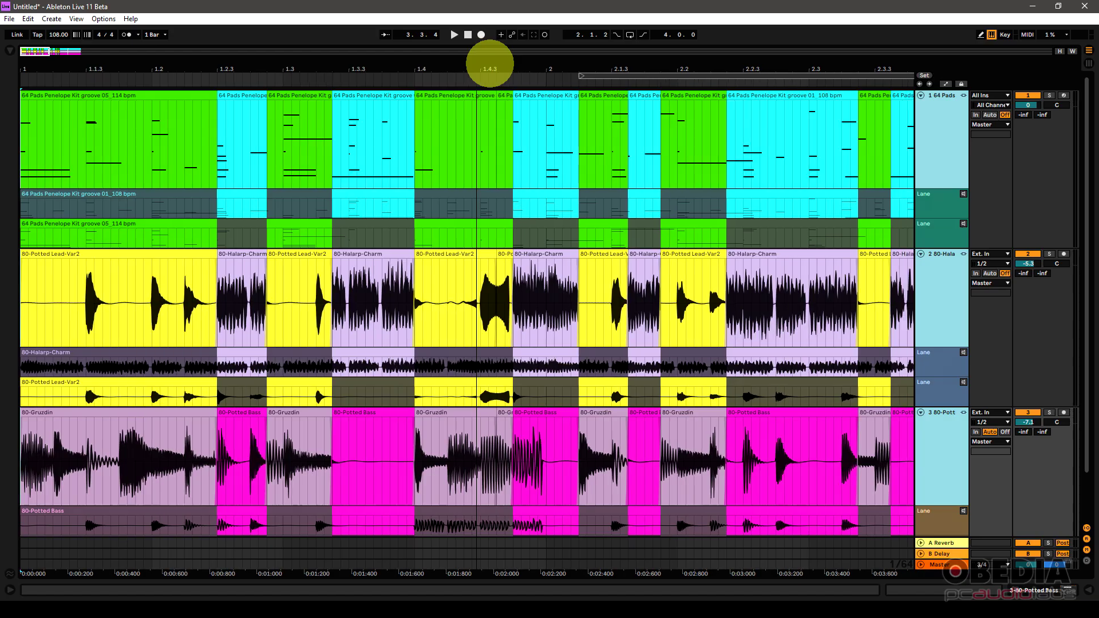
pyautogui.moveTo(490, 62); pyautogui.dragTo(490, 65)
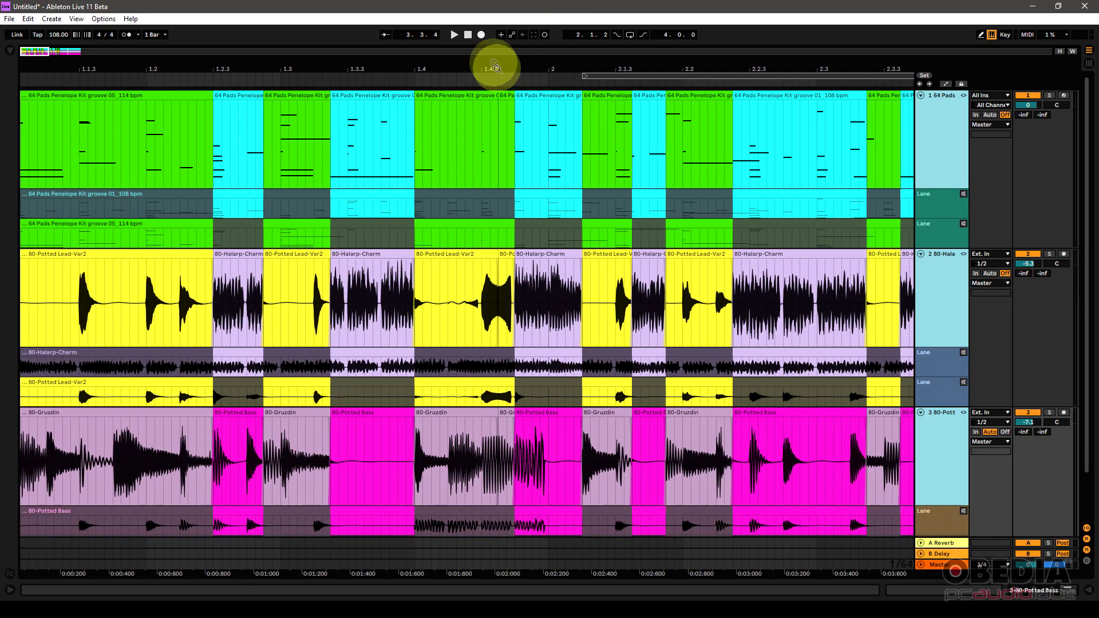
pyautogui.press('space')
pyautogui.press('space')
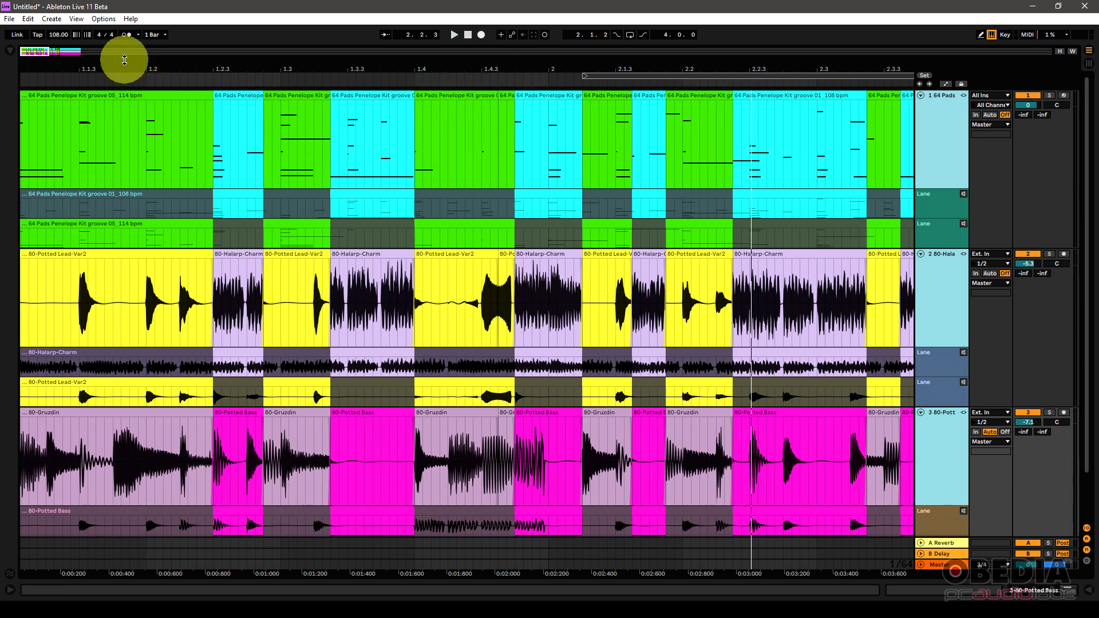
pyautogui.moveTo(135, 63); pyautogui.dragTo(125, 63)
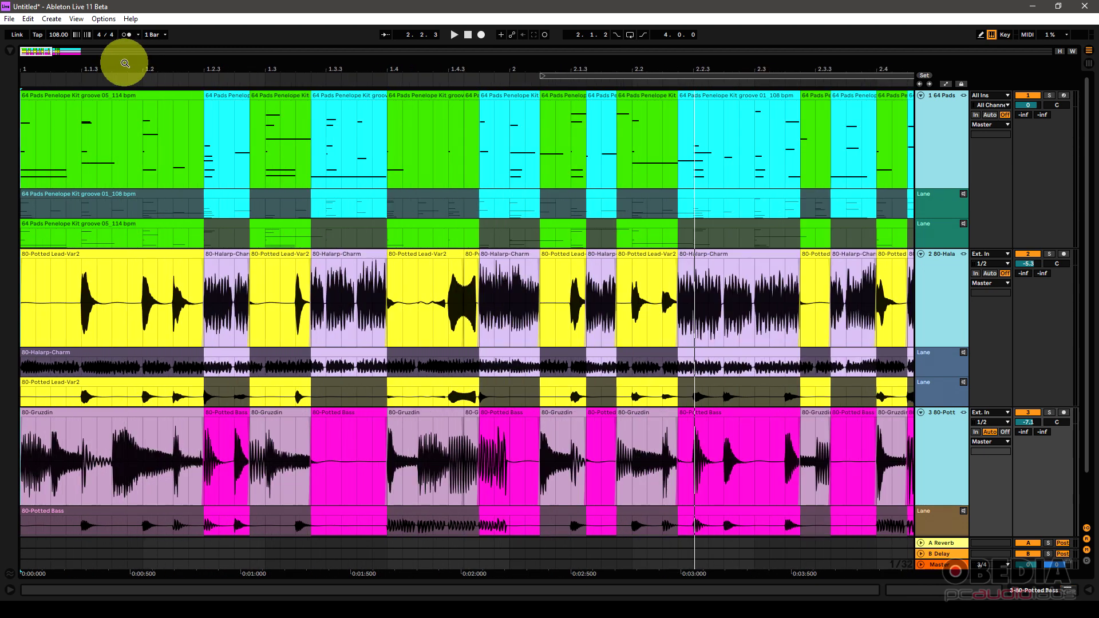